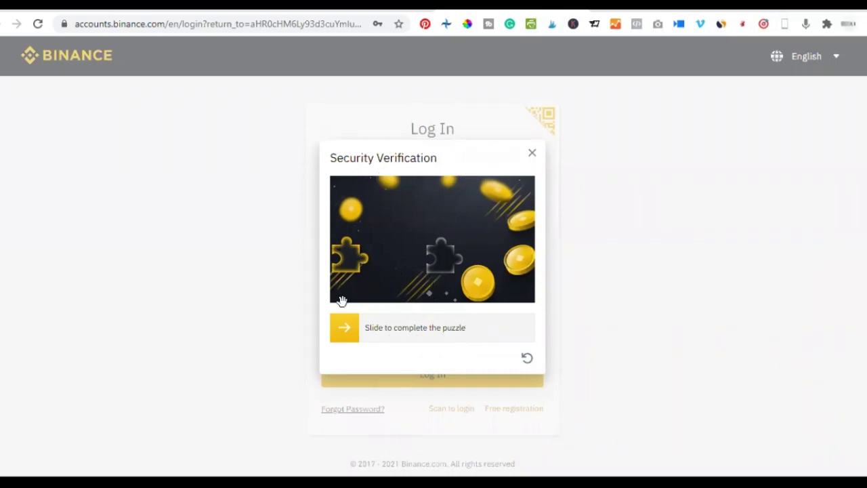
# Step: Solve the slider puzzle check by fitting the piece into its gap
pyautogui.moveTo(344, 333); pyautogui.dragTo(362, 257)
pyautogui.moveTo(338, 330); pyautogui.dragTo(439, 323)
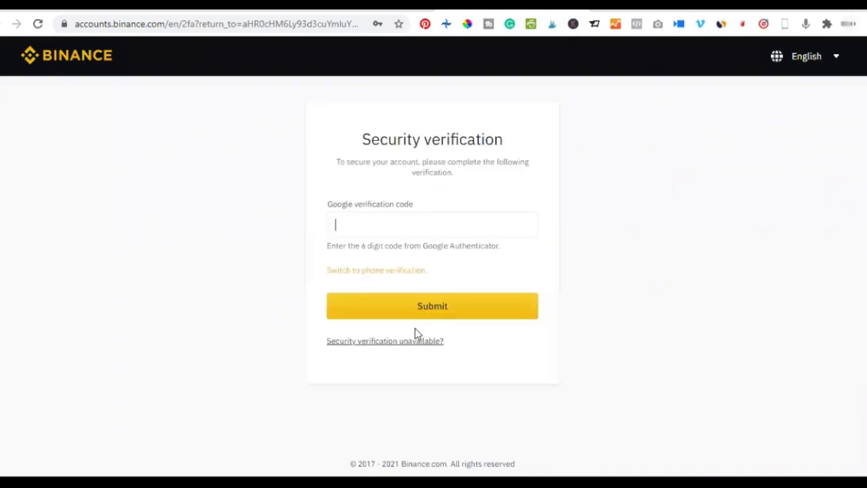
# Step: Enter the 6-digit Google Authenticator code and submit it to log in
pyautogui.click(357, 225)
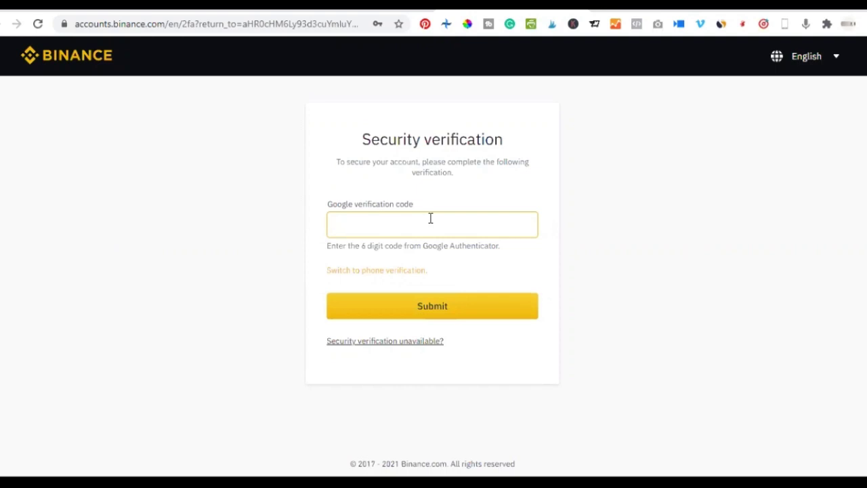
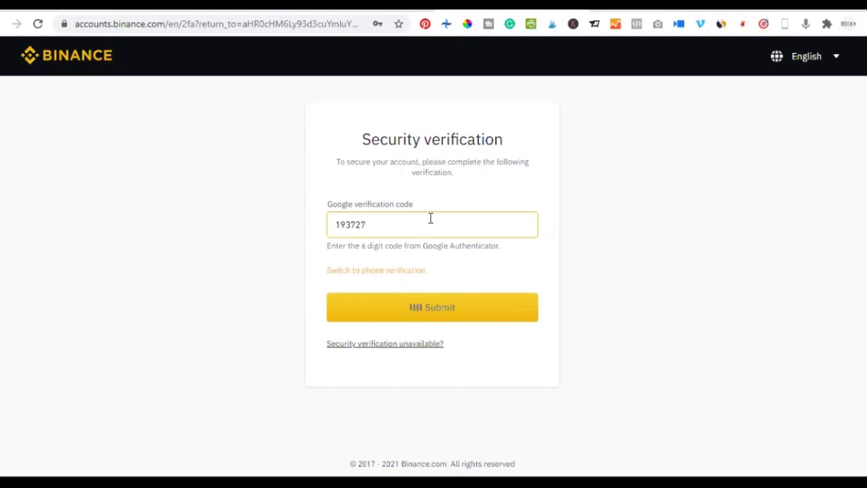
pyautogui.click(474, 295)
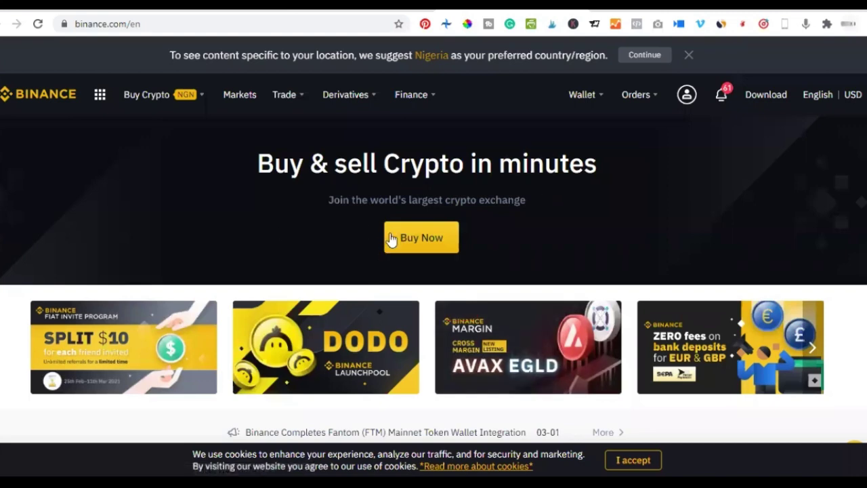
# Step: Open the Wallet Overview showing the 0.00253248 BTC (≈ $122.25) estimated balance
pyautogui.moveTo(585, 98)
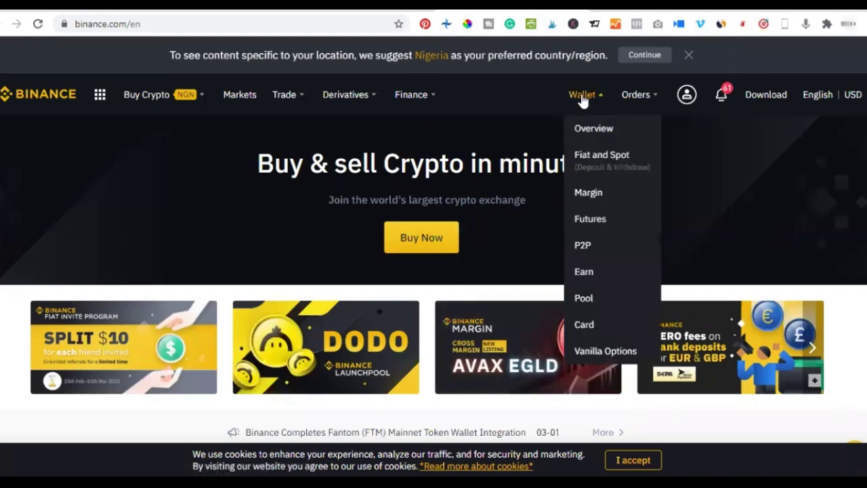
pyautogui.click(592, 129)
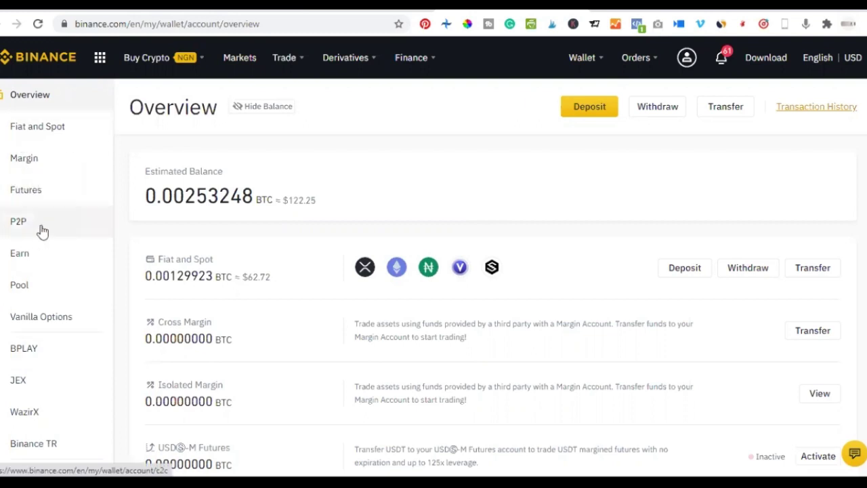
pyautogui.click(38, 126)
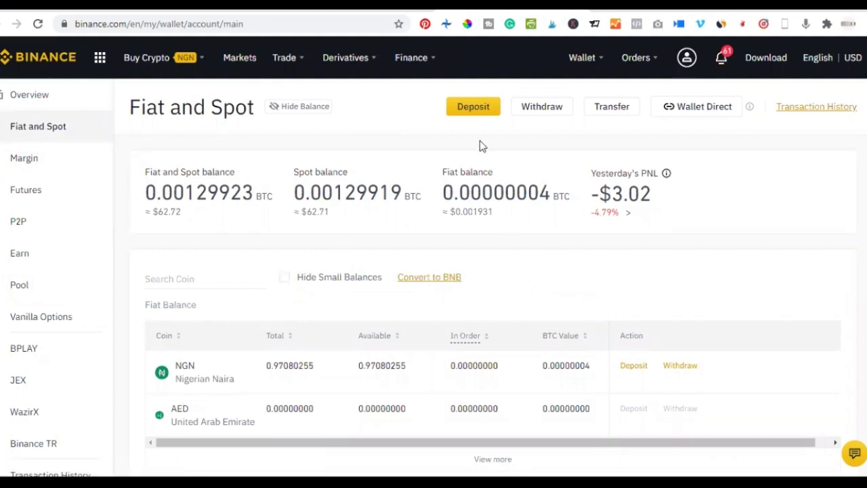
# Step: Open the NGN fiat Deposit page, where Bank Transfer is suspended for maintenance
pyautogui.click(477, 115)
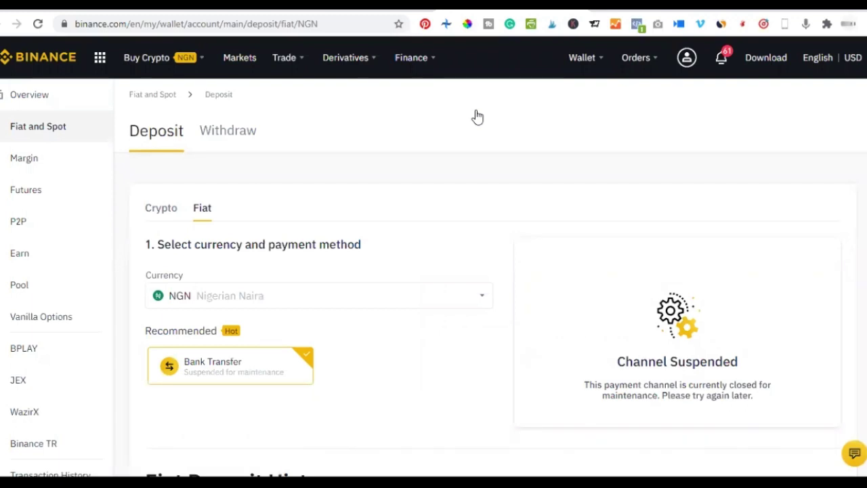
pyautogui.click(190, 213)
# Step: Switch to Crypto deposits and highlight the BTC-network deposit address beside its QR code
pyautogui.click(161, 206)
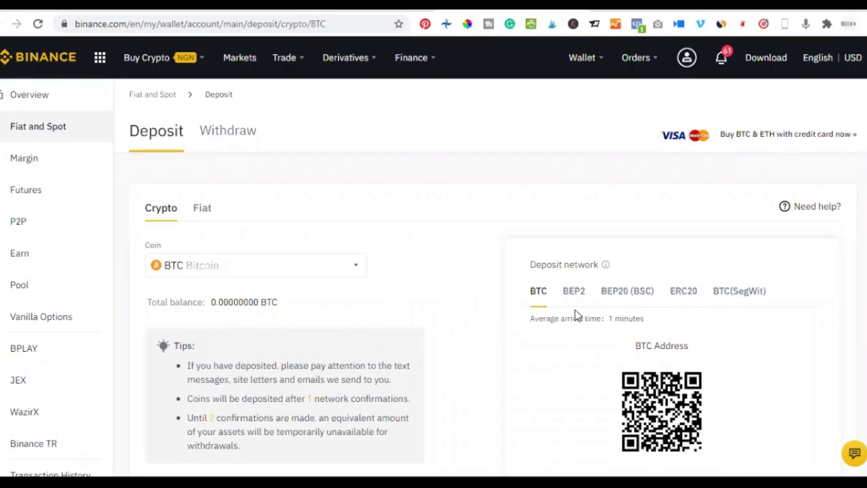
pyautogui.scroll(-1, 487, 333)
pyautogui.scroll(-1, 484, 333)
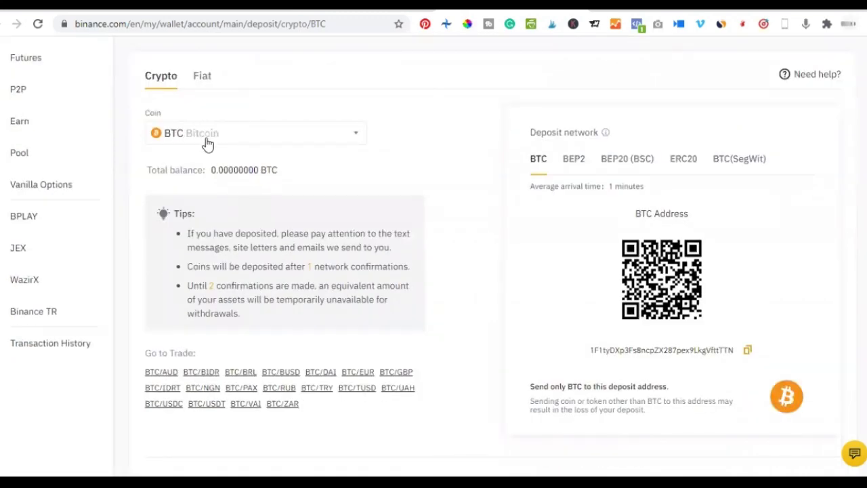
pyautogui.moveTo(732, 350); pyautogui.dragTo(589, 354)
pyautogui.click(588, 355)
pyautogui.moveTo(732, 350); pyautogui.dragTo(590, 350)
pyautogui.click(587, 354)
pyautogui.doubleClick(592, 350)
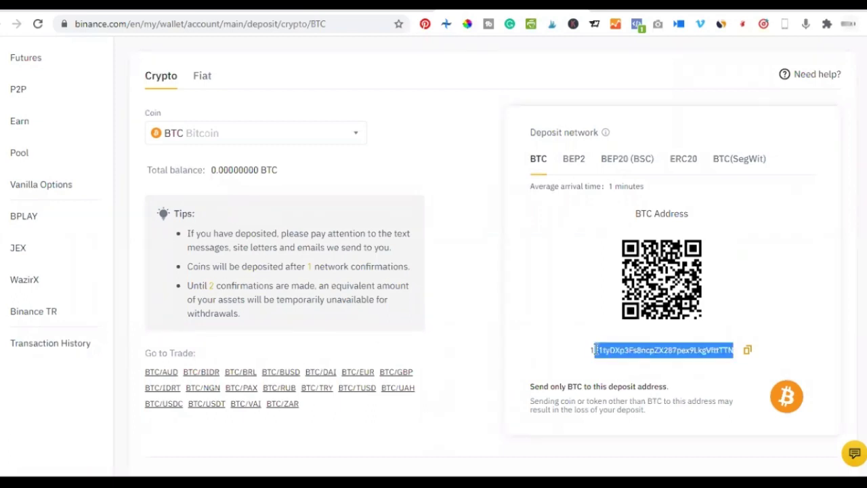
pyautogui.scroll(2, 523, 350)
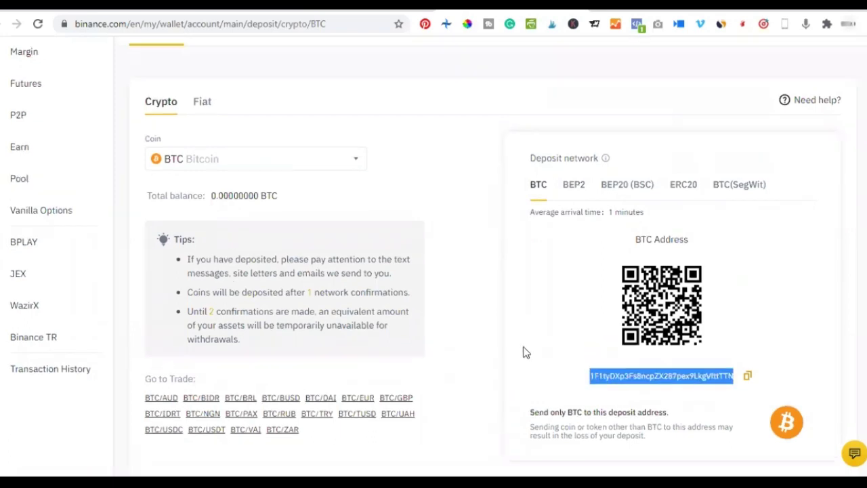
pyautogui.click(356, 270)
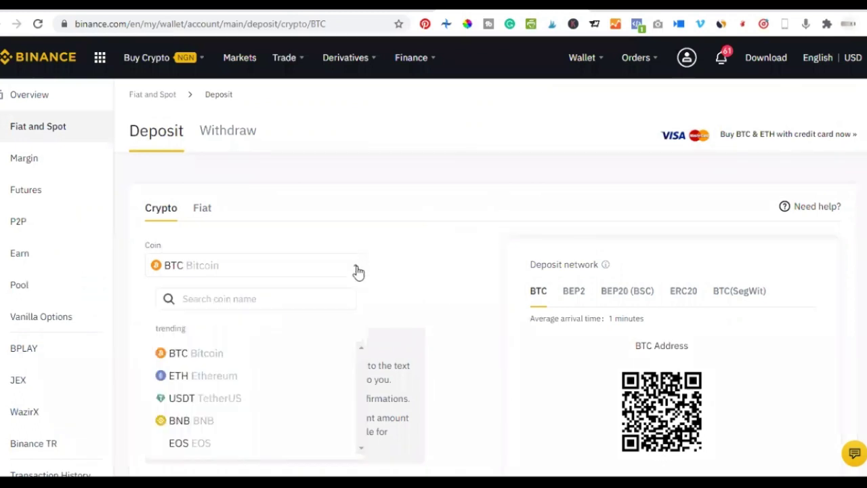
# Step: Change the deposit coin to ETH and highlight its ERC20 address, showing 0.00004916 ETH
pyautogui.click(192, 378)
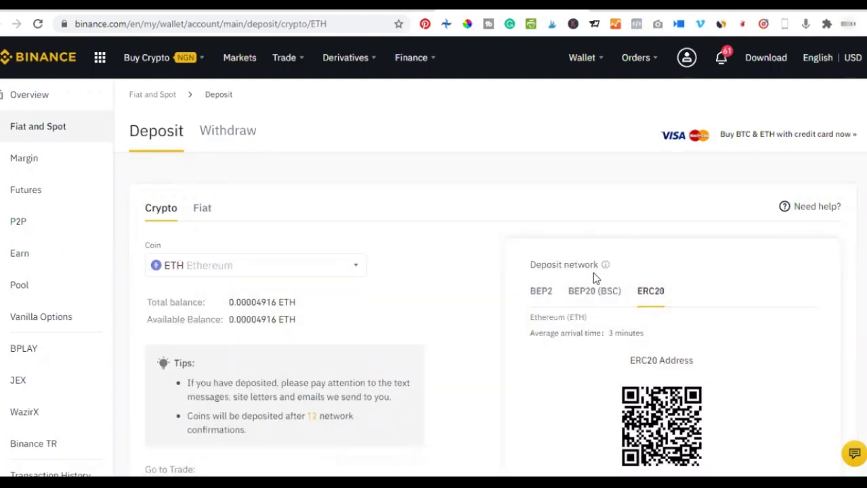
pyautogui.scroll(-4, 589, 316)
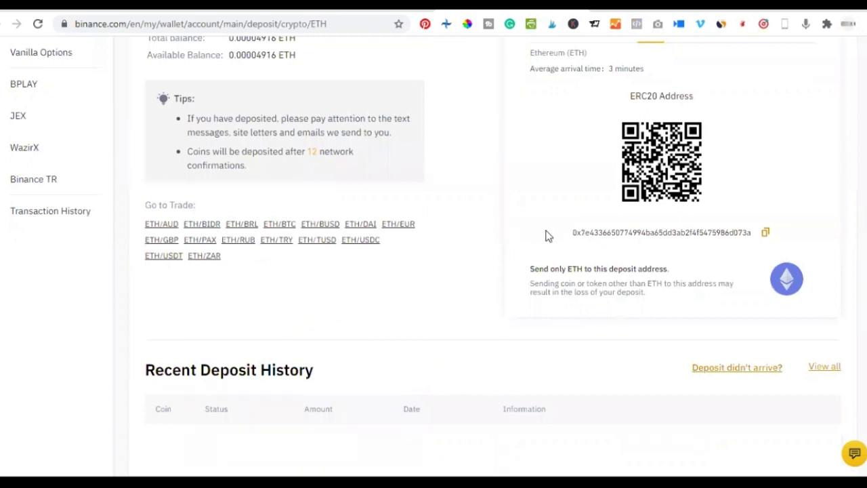
pyautogui.moveTo(750, 232); pyautogui.dragTo(620, 236)
pyautogui.doubleClick(573, 234)
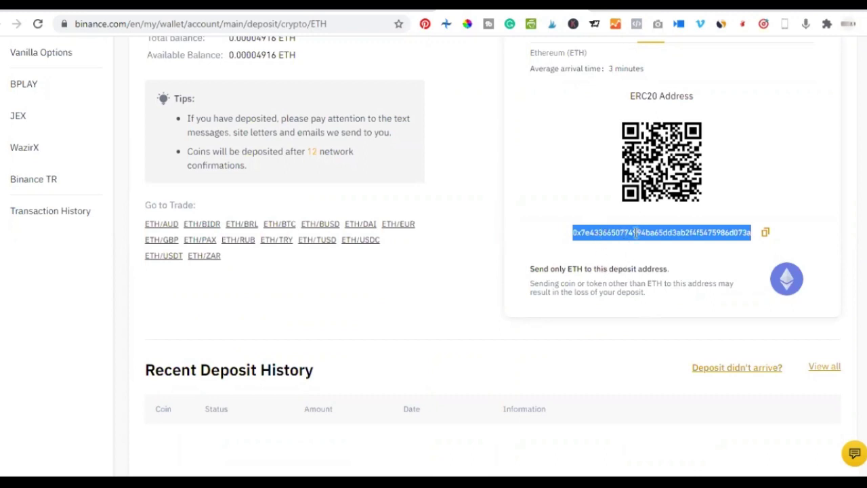
pyautogui.click(601, 230)
pyautogui.doubleClick(599, 234)
pyautogui.scroll(4, 474, 284)
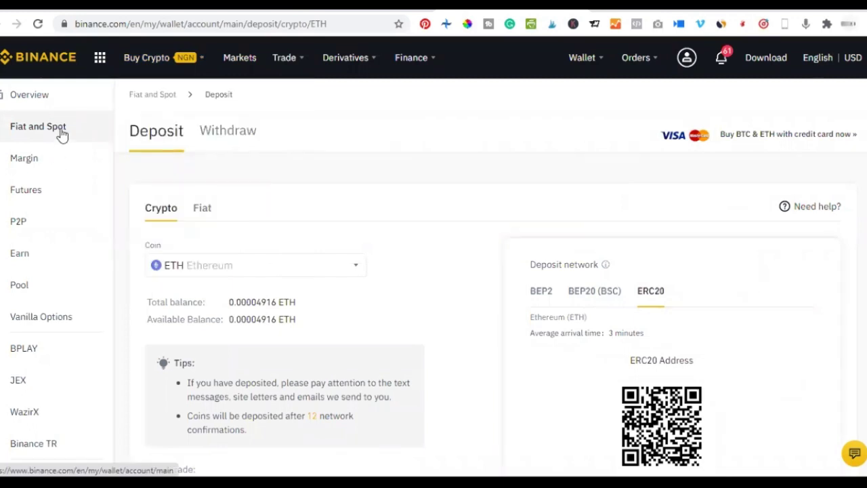
pyautogui.moveTo(599, 61)
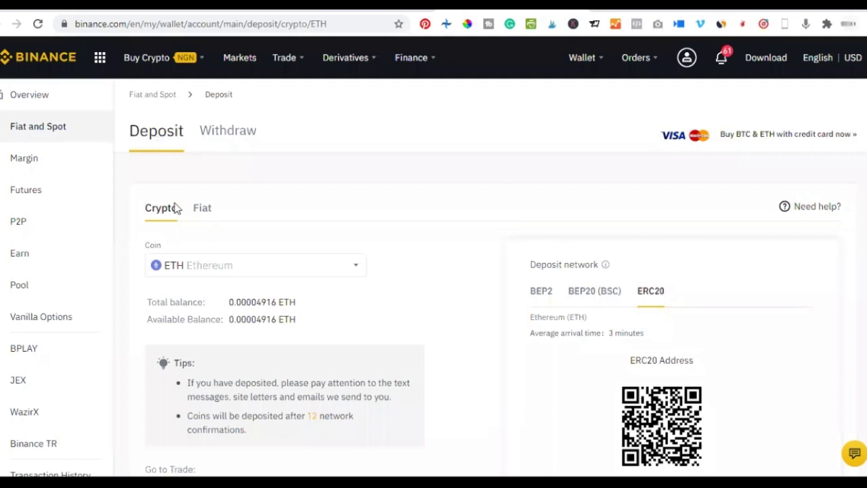
pyautogui.scroll(-1, 182, 209)
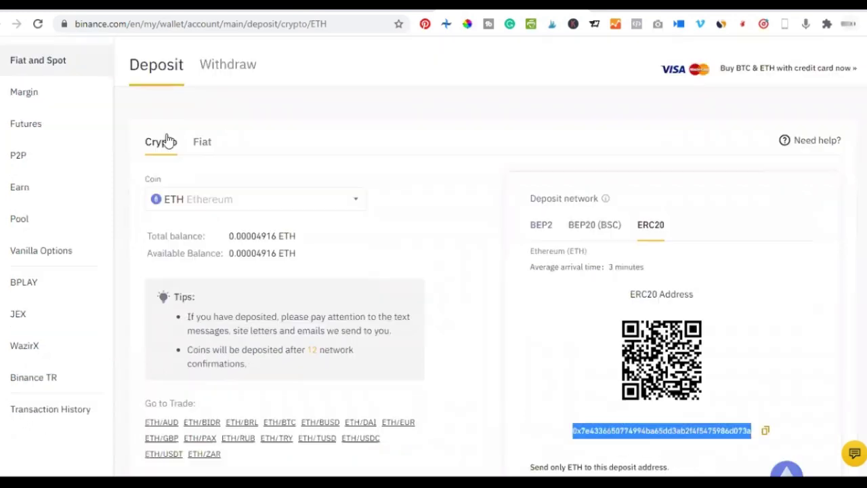
pyautogui.click(219, 209)
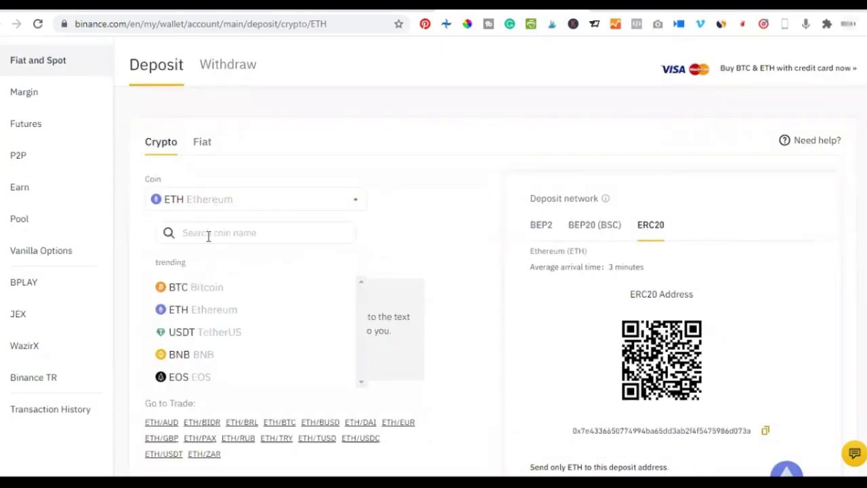
# Step: Switch the coin back to BTC, copy its deposit address, and go to CHY Mall
pyautogui.click(193, 296)
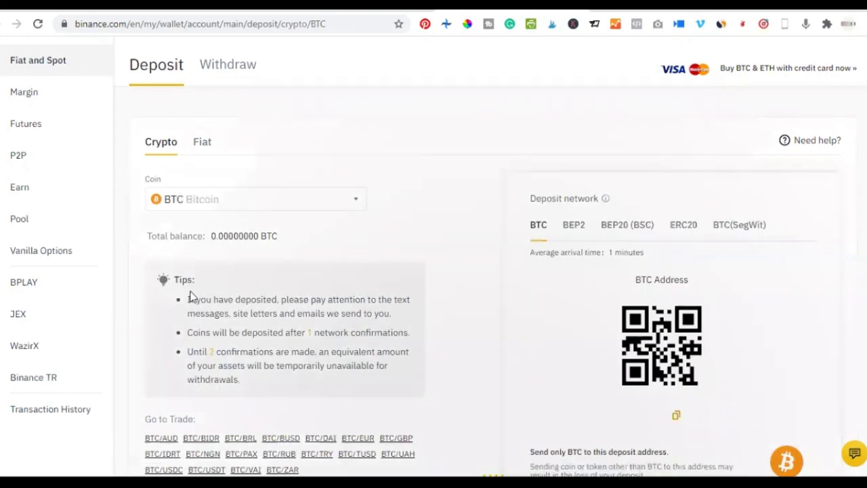
pyautogui.scroll(-3, 532, 275)
pyautogui.scroll(2, 586, 255)
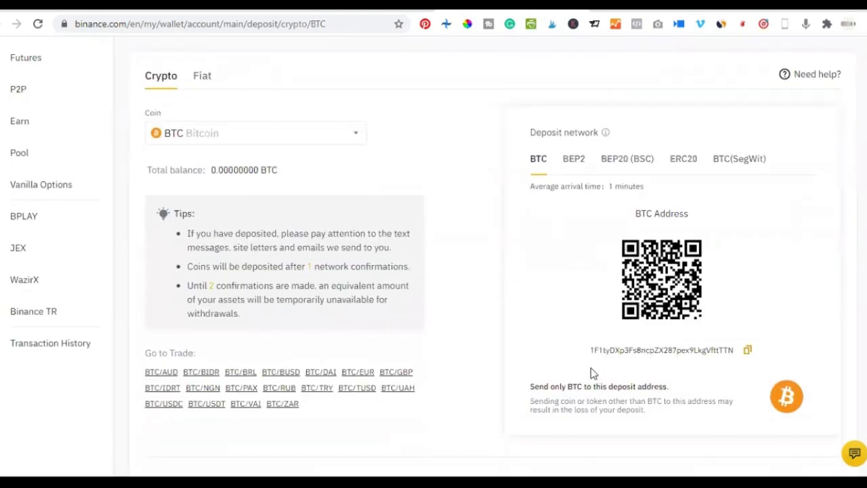
pyautogui.moveTo(623, 352); pyautogui.dragTo(706, 352)
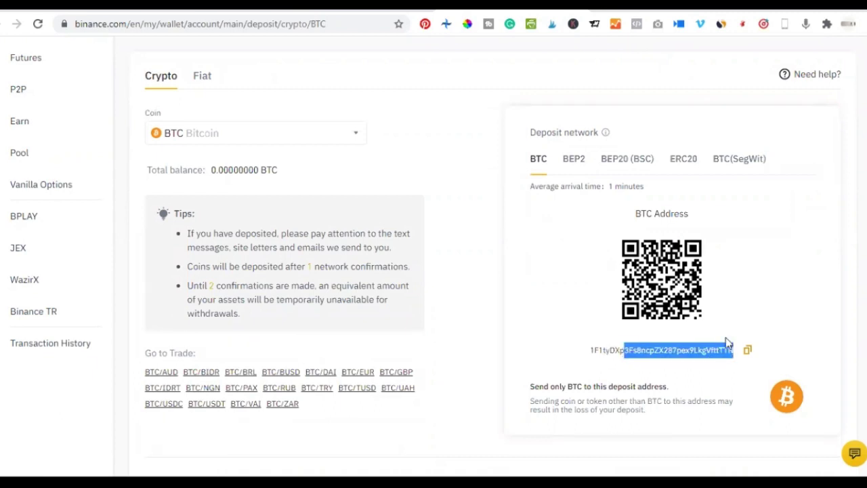
pyautogui.click(749, 357)
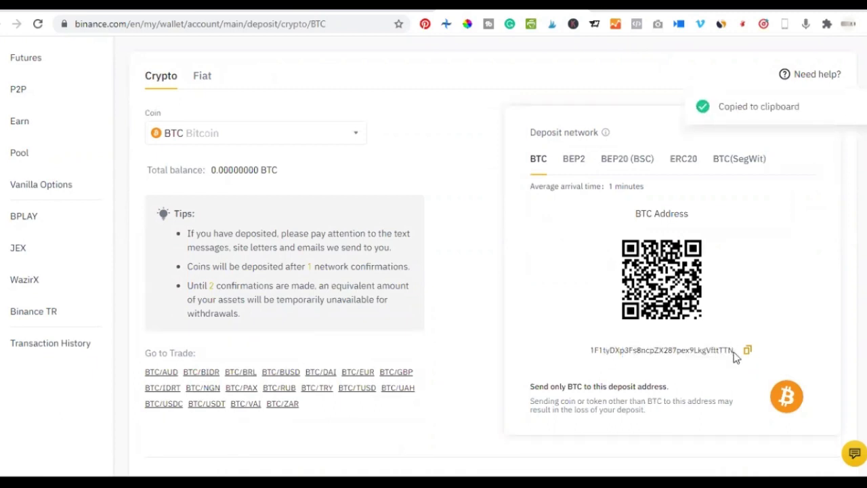
pyautogui.moveTo(735, 352); pyautogui.dragTo(595, 347)
pyautogui.click(587, 352)
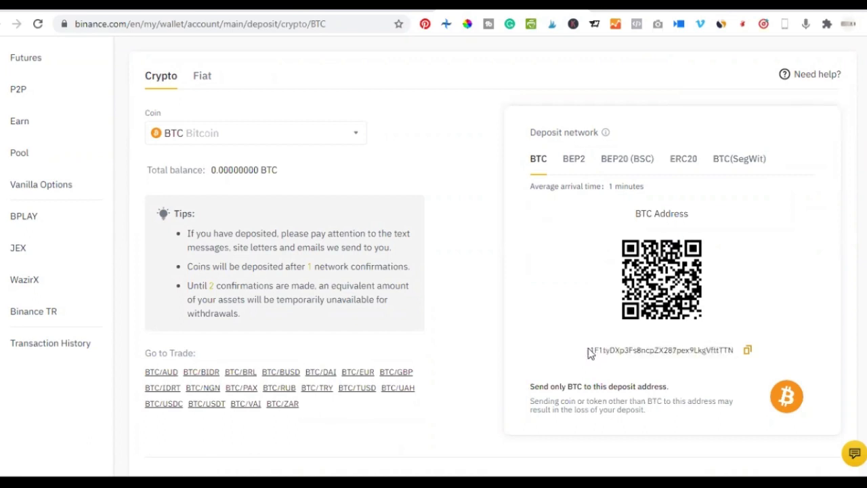
pyautogui.doubleClick(591, 348)
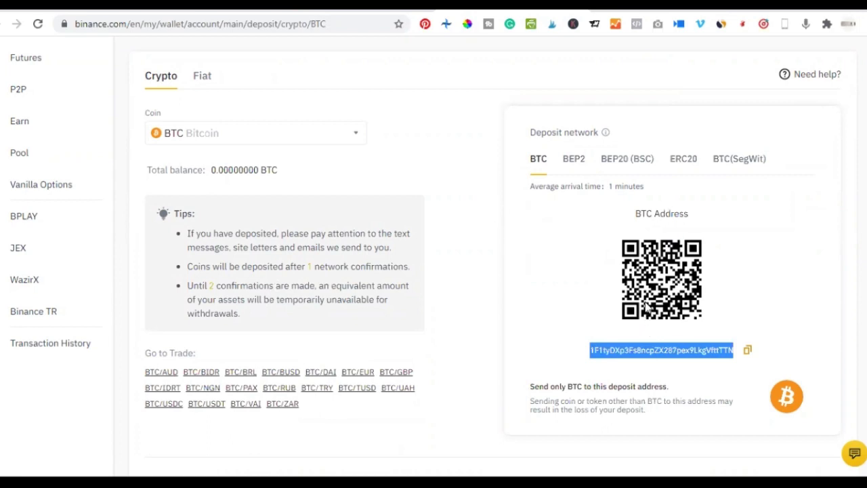
pyautogui.click(628, 8)
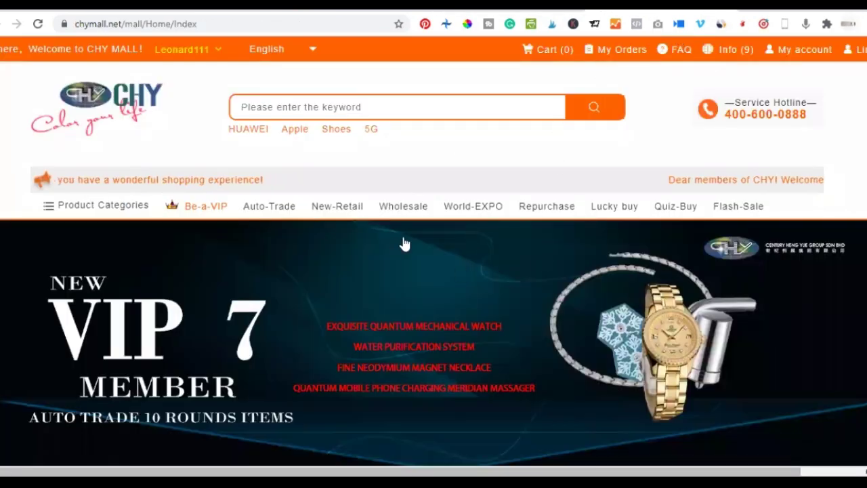
pyautogui.moveTo(197, 52)
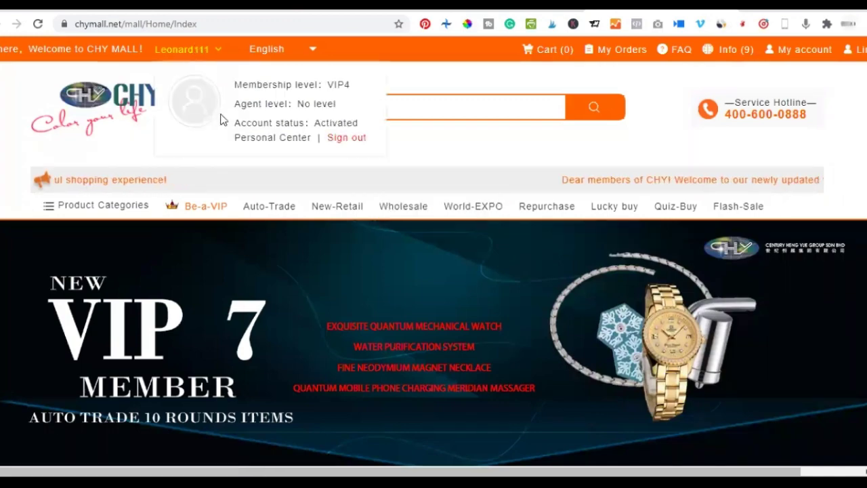
pyautogui.click(243, 142)
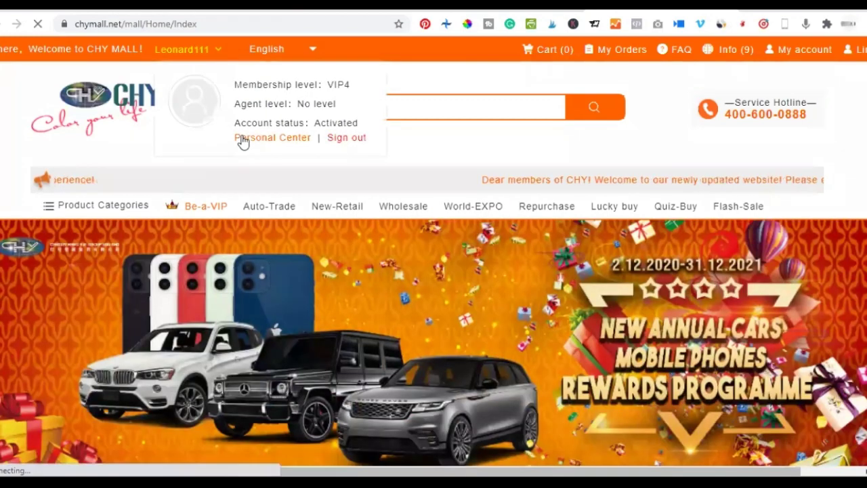
pyautogui.scroll(-3, 387, 269)
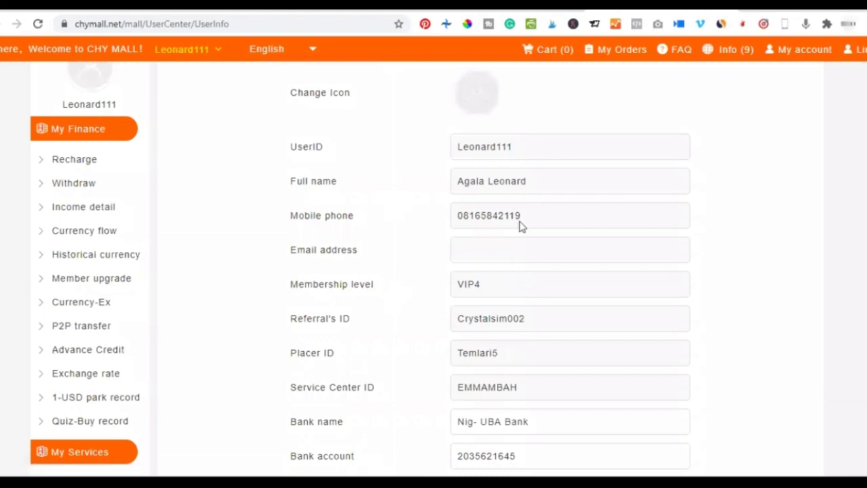
pyautogui.scroll(-4, 495, 311)
pyautogui.scroll(5, 490, 323)
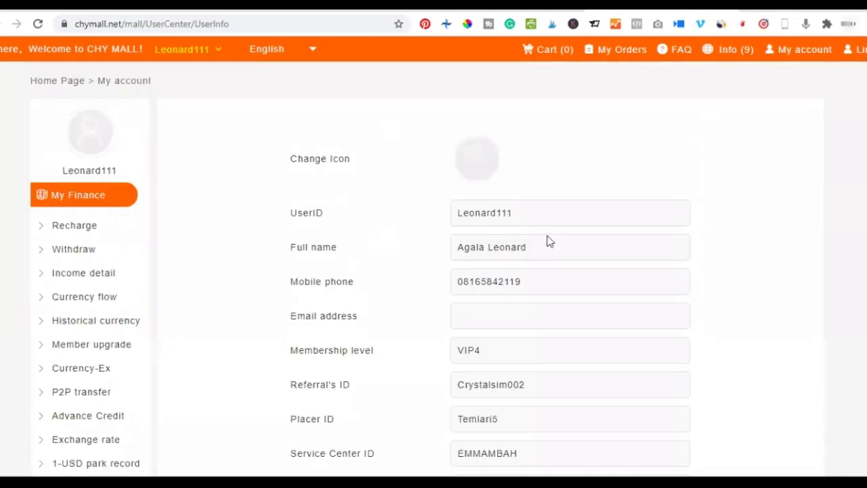
pyautogui.click(799, 50)
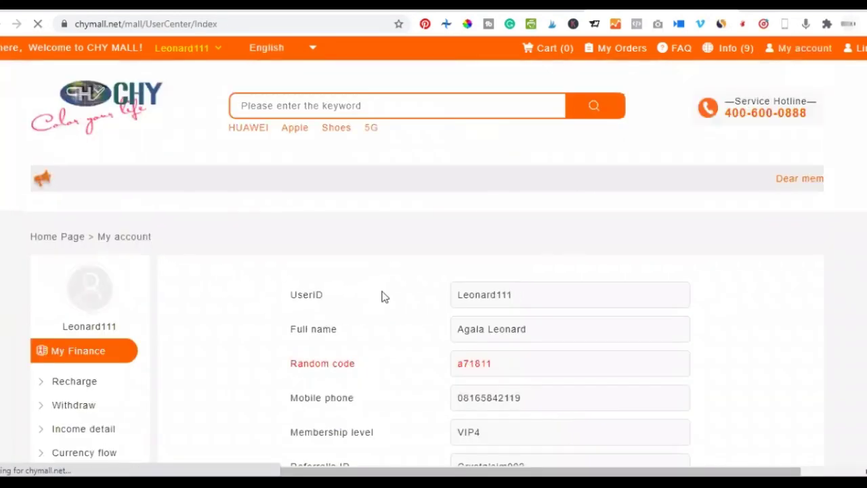
pyautogui.scroll(-10, 383, 296)
pyautogui.scroll(5, 441, 275)
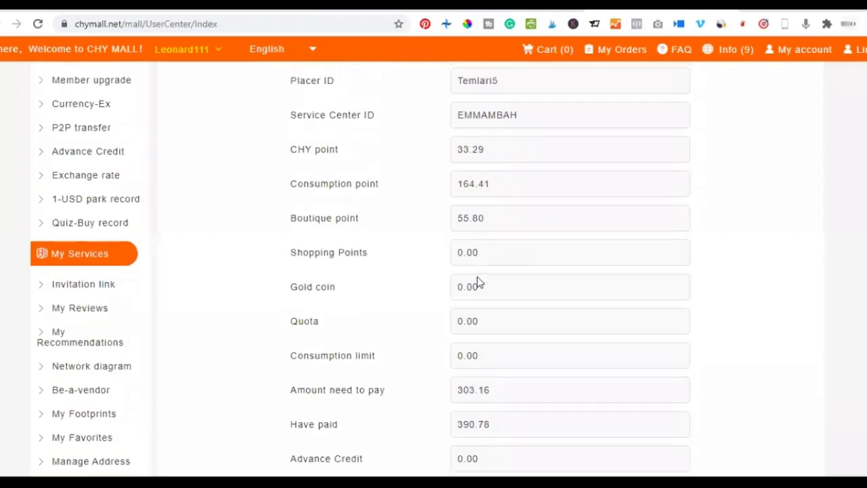
pyautogui.scroll(6, 477, 276)
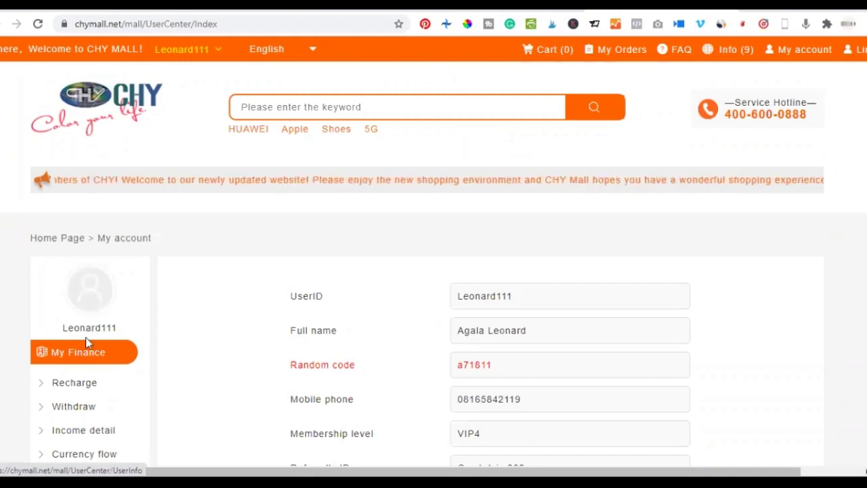
pyautogui.click(94, 307)
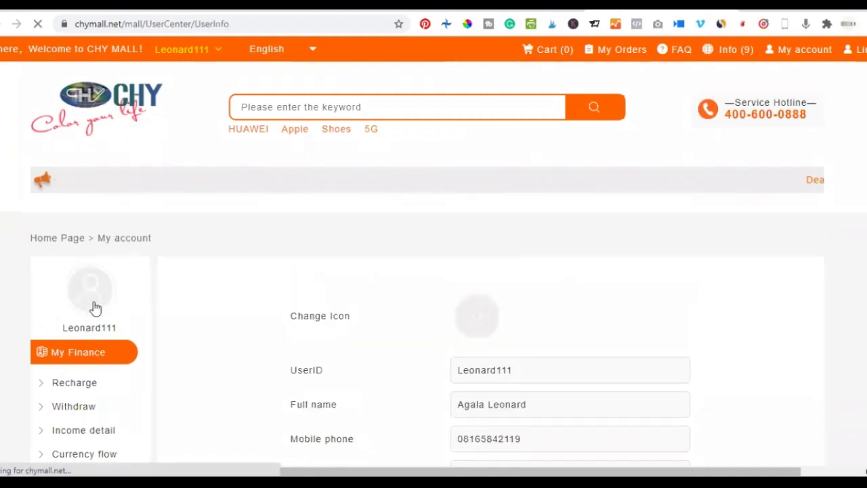
# Step: Review the mobile phone number and BTC wallet address on the UserInfo page
pyautogui.scroll(-4, 392, 304)
pyautogui.scroll(3, 393, 304)
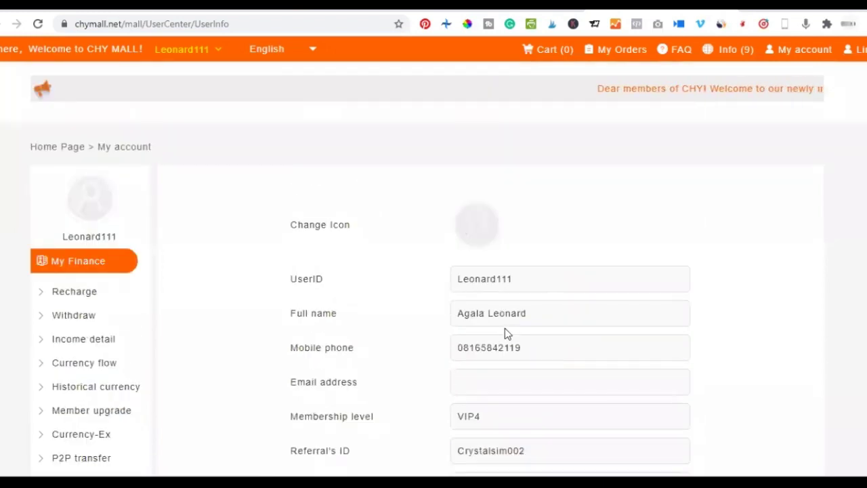
pyautogui.scroll(-2, 505, 329)
pyautogui.moveTo(295, 212); pyautogui.dragTo(413, 222)
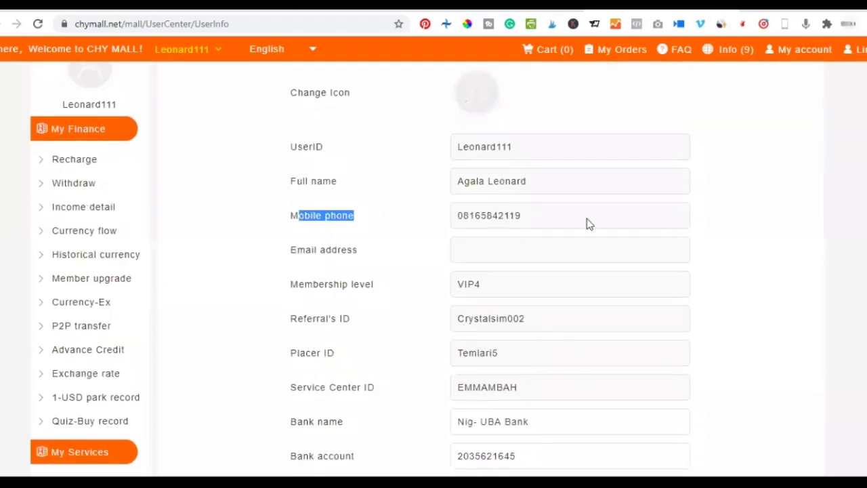
pyautogui.moveTo(579, 221); pyautogui.dragTo(424, 218)
pyautogui.click(421, 218)
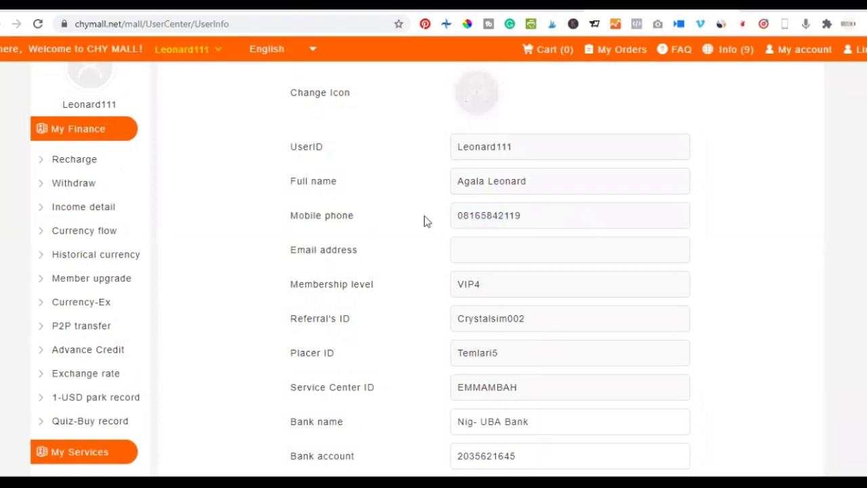
pyautogui.moveTo(512, 221); pyautogui.dragTo(523, 221)
pyautogui.click(468, 224)
pyautogui.doubleClick(457, 217)
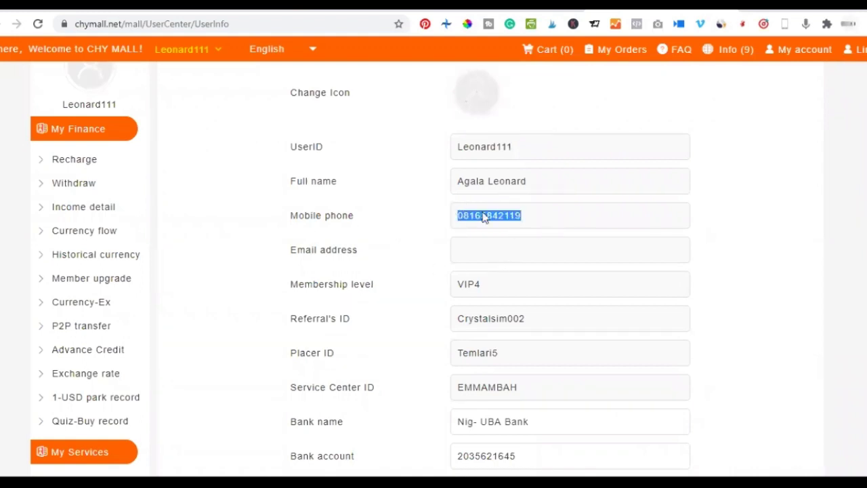
pyautogui.click(464, 258)
pyautogui.scroll(-2, 465, 256)
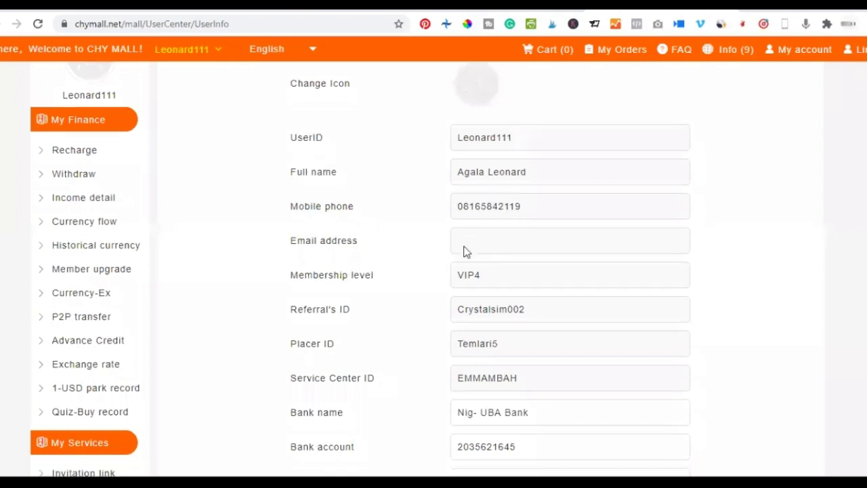
pyautogui.scroll(-2, 327, 235)
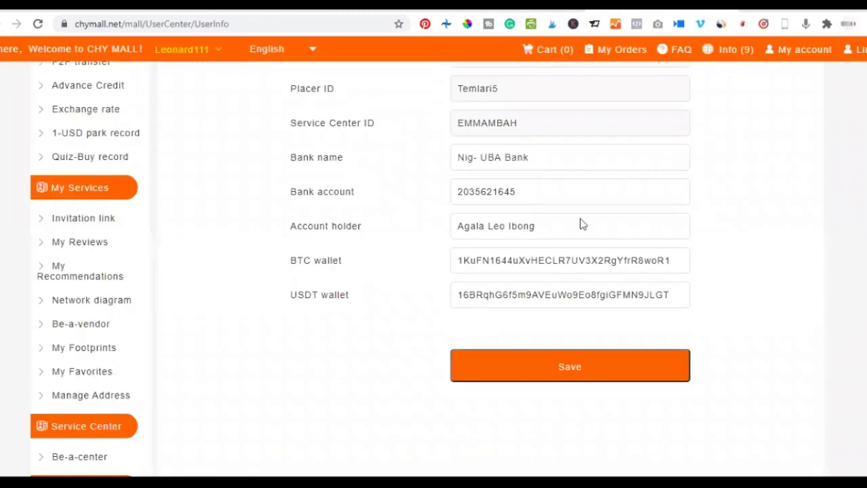
pyautogui.doubleClick(492, 260)
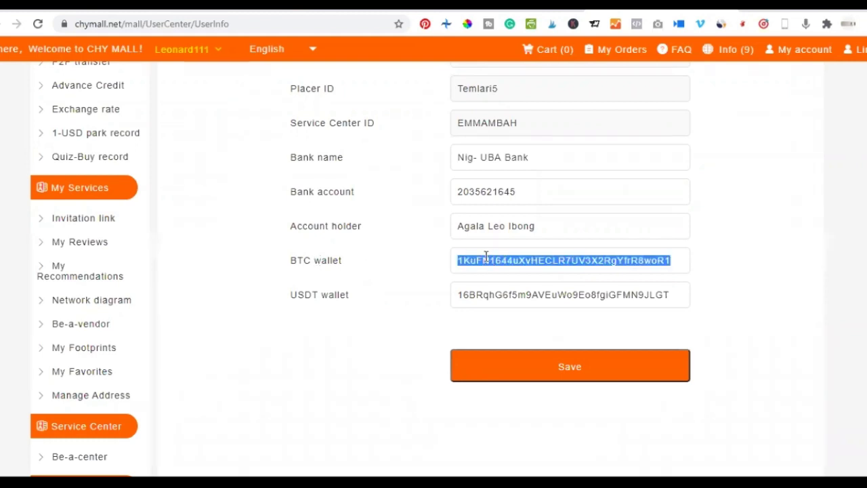
pyautogui.click(337, 382)
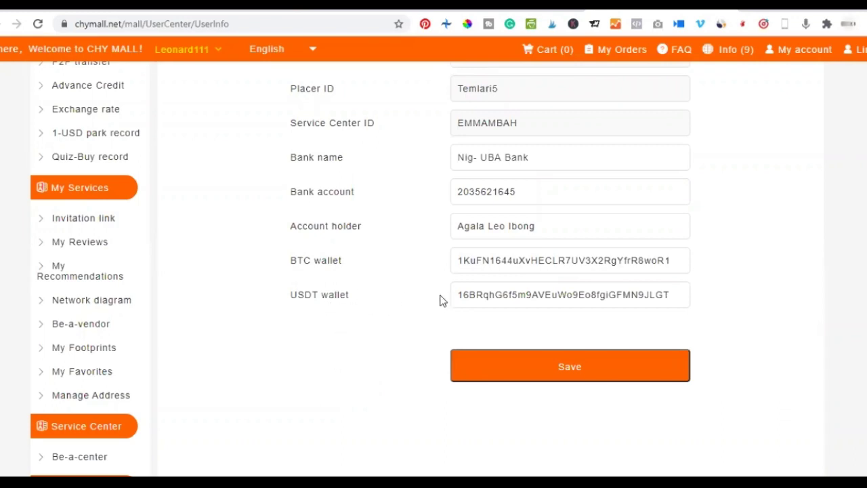
# Step: Restore the deleted USDT wallet address with Ctrl+Z and save, getting 'Modification successful'
pyautogui.doubleClick(494, 294)
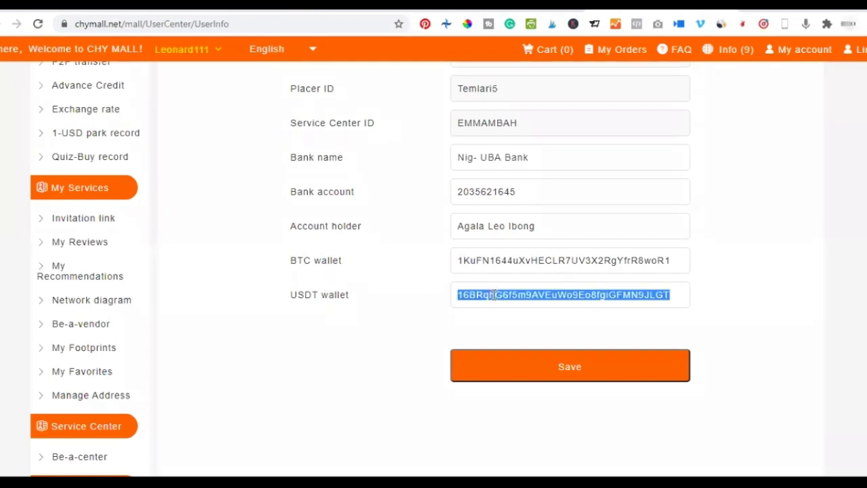
pyautogui.write('n')
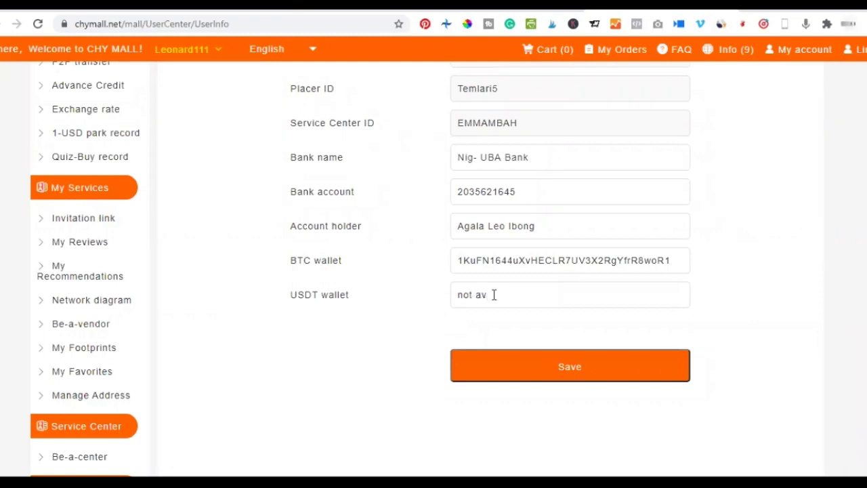
pyautogui.write('ot ad')
pyautogui.hotkey('ctrl', 'z')
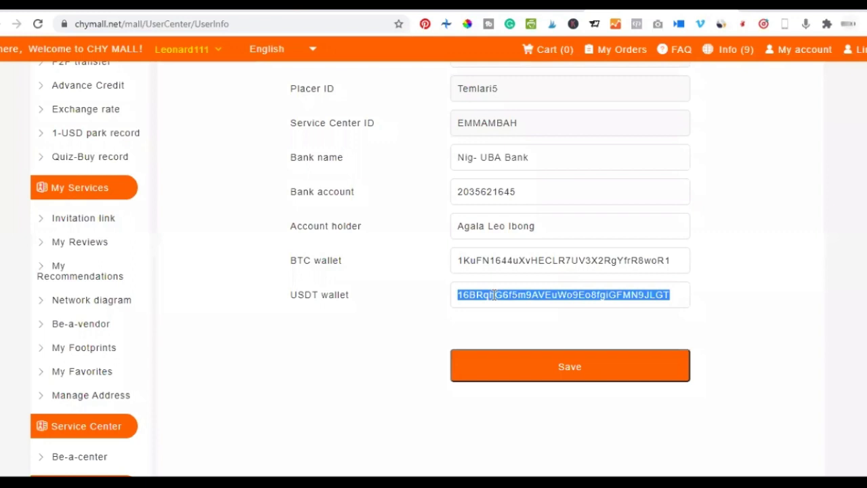
pyautogui.press('BackSpace')
pyautogui.click(544, 377)
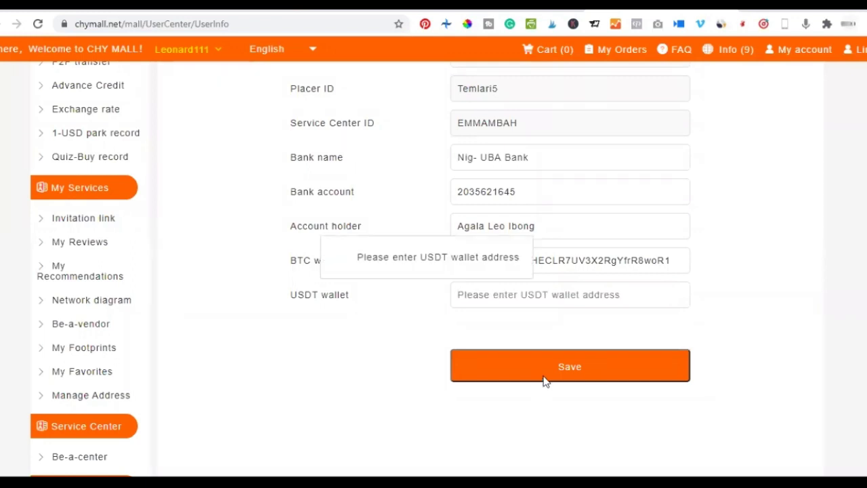
pyautogui.click(476, 321)
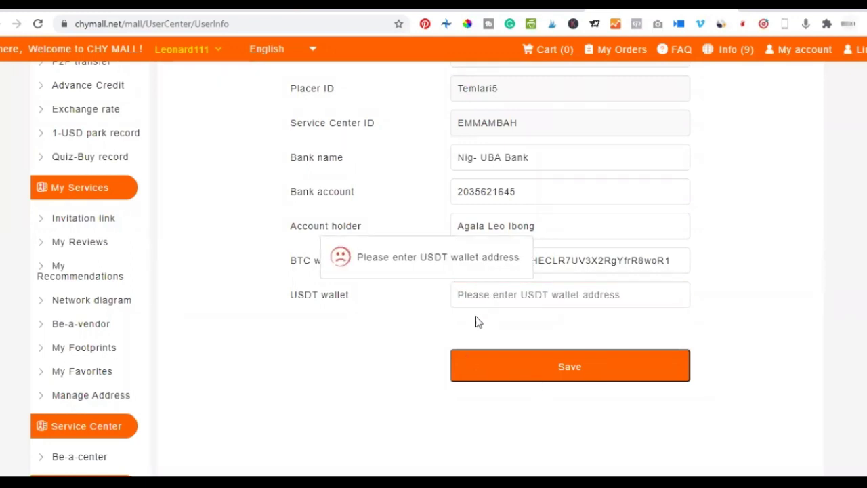
pyautogui.hotkey('ctrl', 'z')
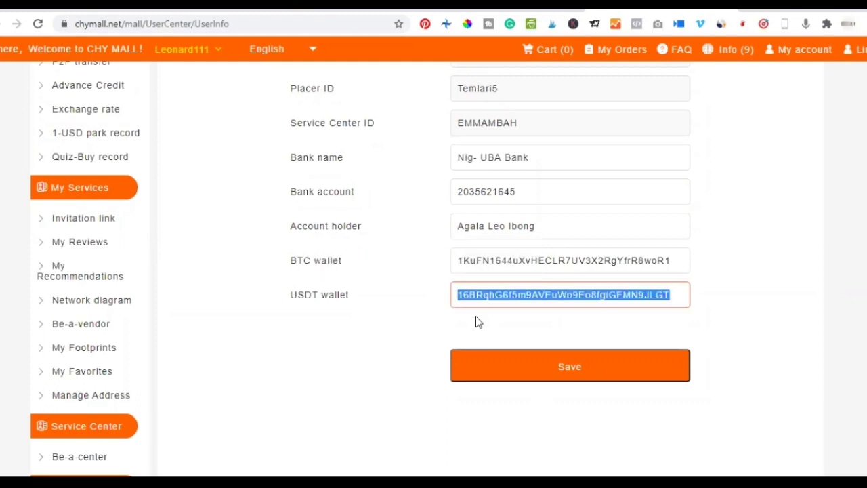
pyautogui.click(395, 363)
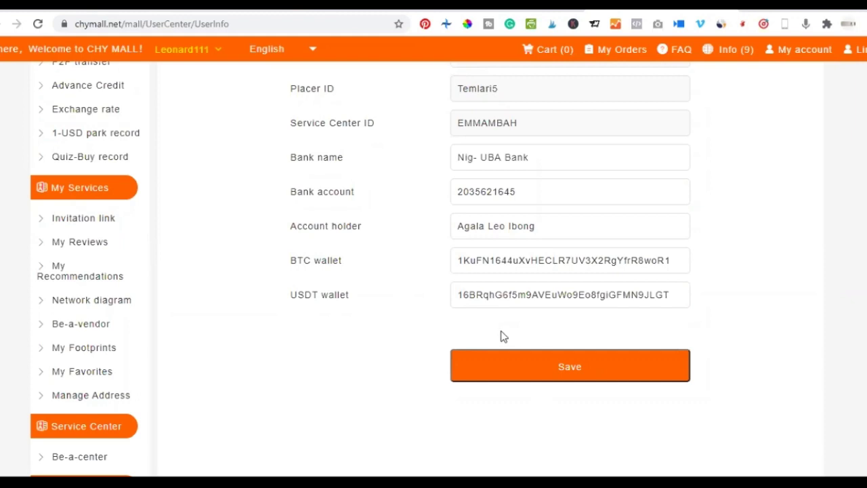
pyautogui.click(565, 368)
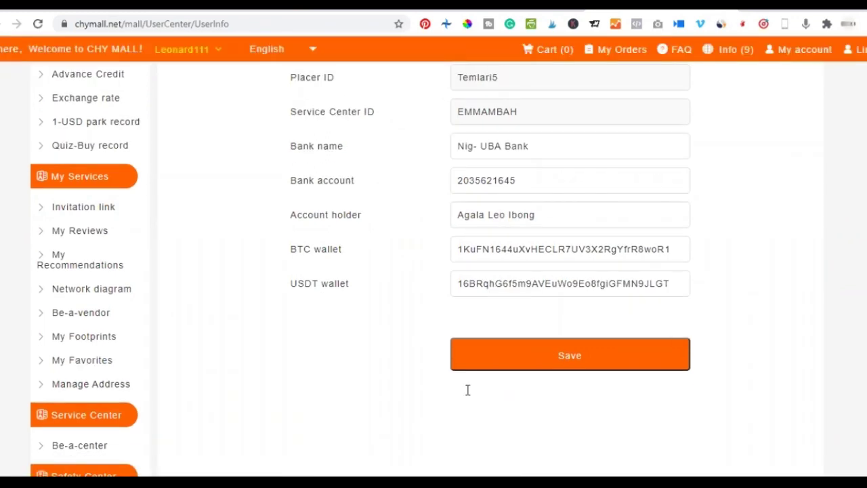
pyautogui.scroll(3, 210, 225)
pyautogui.scroll(2, 211, 226)
# Step: Fill the Withdraw form: 30 from CHY point to BTC wallet, receiving 0.0010016694489 BTC
pyautogui.click(74, 228)
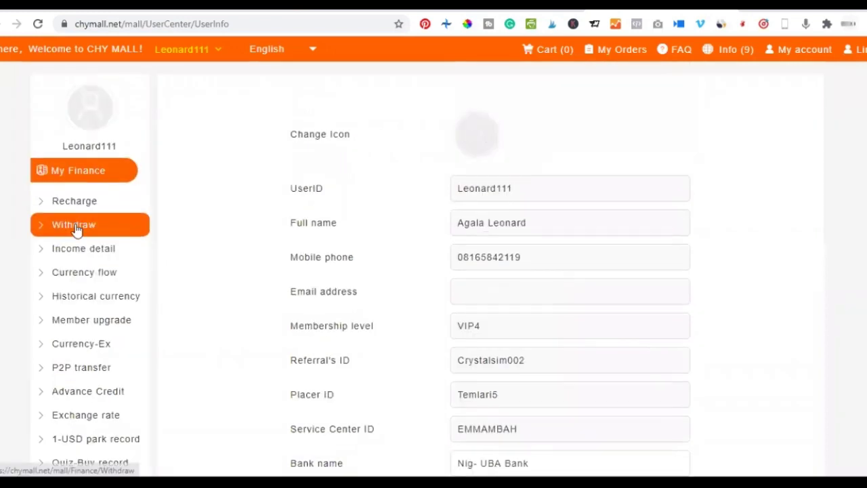
pyautogui.scroll(-3, 624, 335)
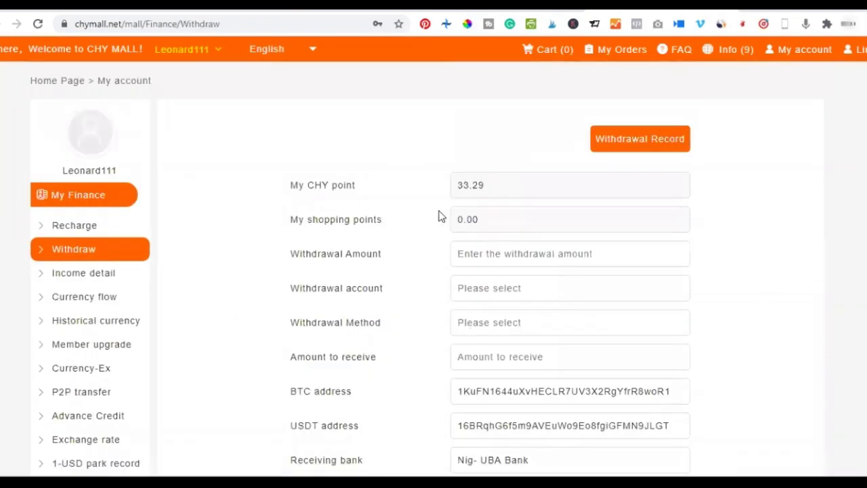
pyautogui.click(484, 294)
pyautogui.click(485, 249)
pyautogui.write('30')
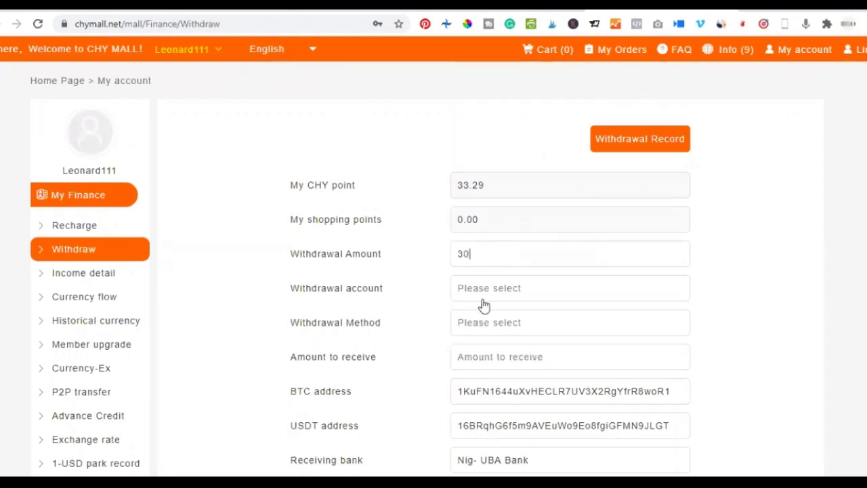
pyautogui.click(486, 288)
pyautogui.click(486, 337)
pyautogui.click(474, 323)
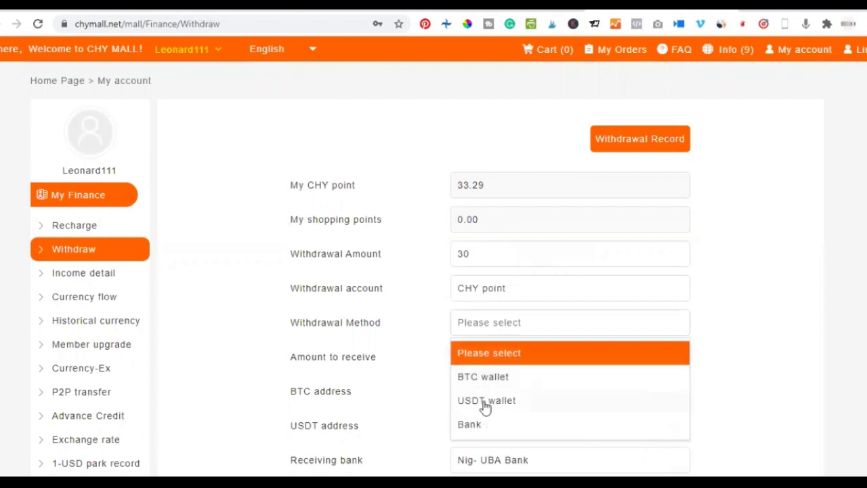
pyautogui.click(485, 378)
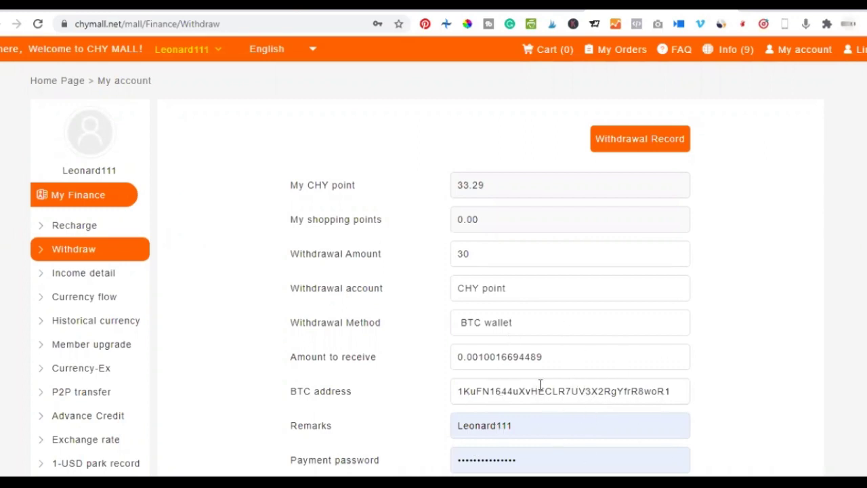
pyautogui.scroll(3, 547, 378)
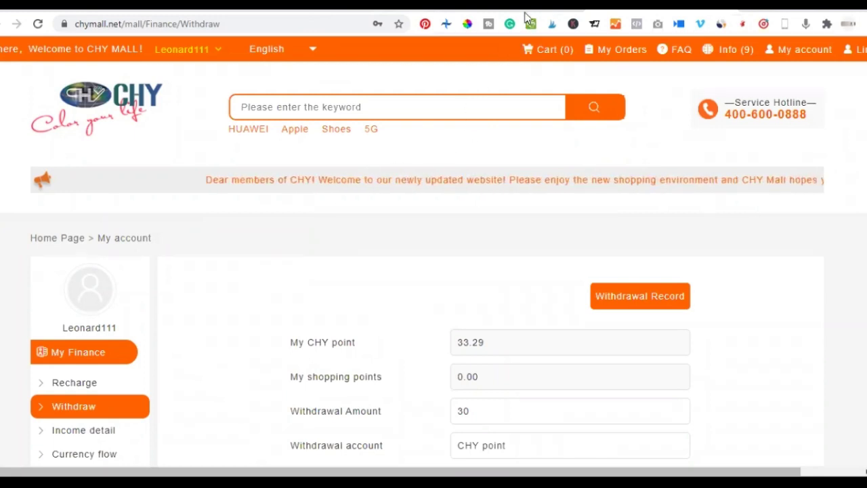
# Step: Return to Binance and open P2P Trading, listing USDT offers from 486.20 NGN
pyautogui.moveTo(523, 16)
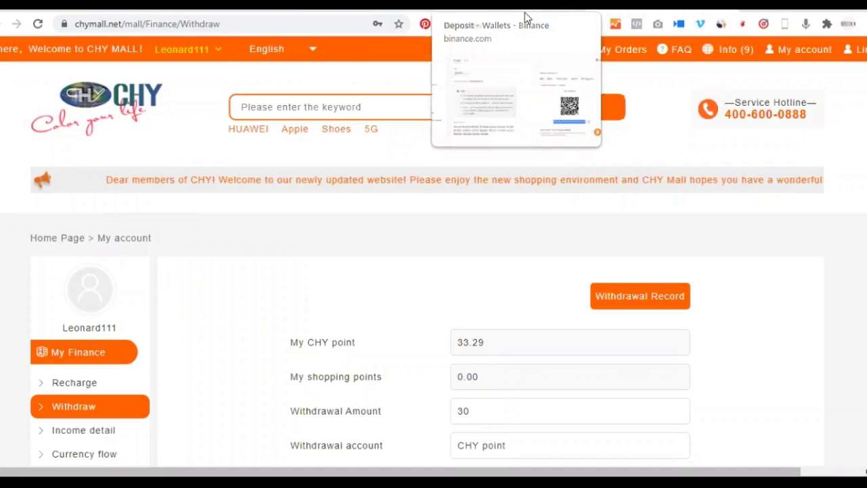
pyautogui.click(454, 15)
pyautogui.scroll(2, 358, 304)
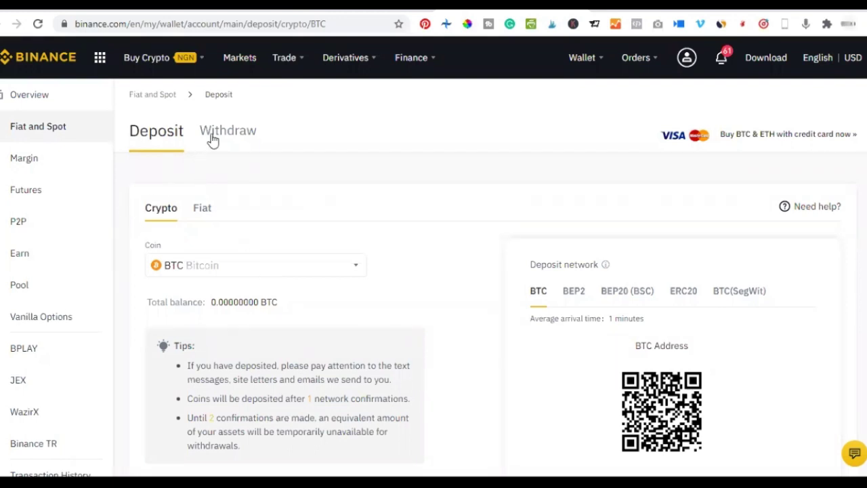
pyautogui.moveTo(292, 62)
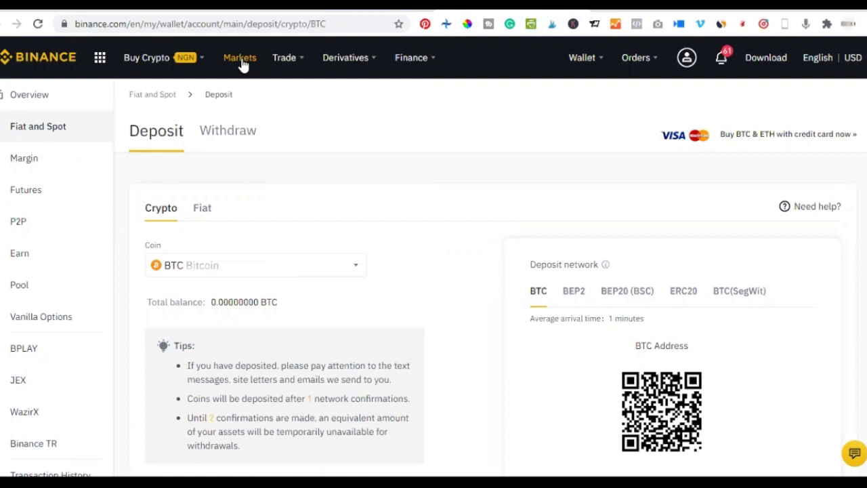
pyautogui.moveTo(203, 64)
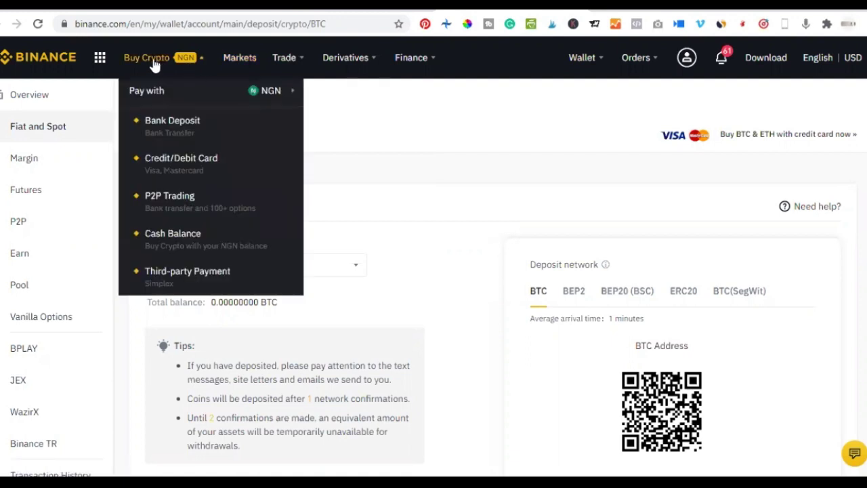
pyautogui.click(162, 203)
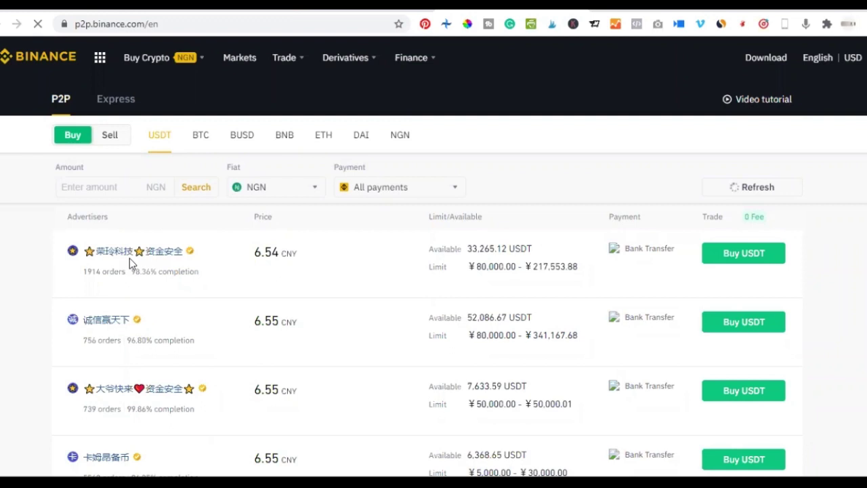
# Step: Switch the P2P list to sell-BTC offers in NGN, led by 23,980,000.00 NGN
pyautogui.click(112, 137)
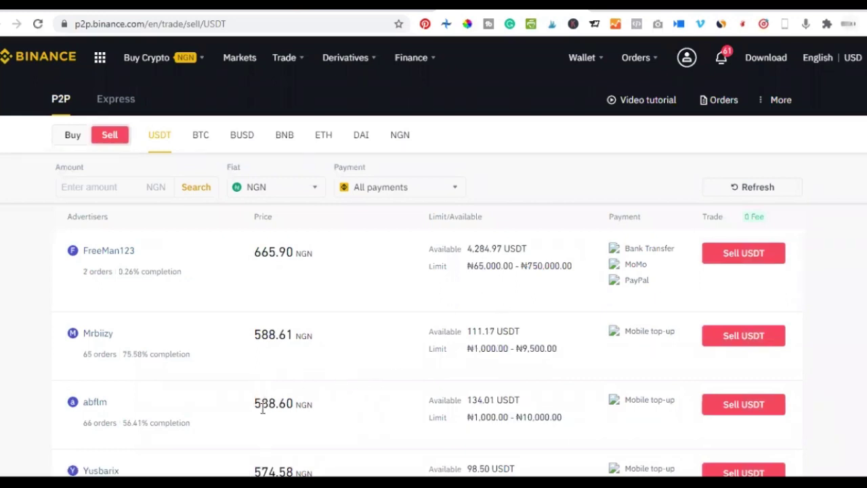
pyautogui.scroll(-3, 341, 378)
pyautogui.scroll(-4, 337, 372)
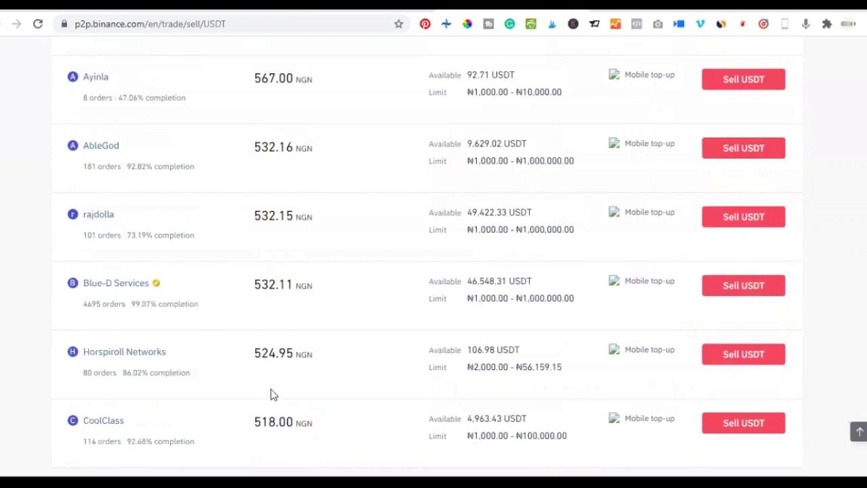
pyautogui.scroll(7, 273, 393)
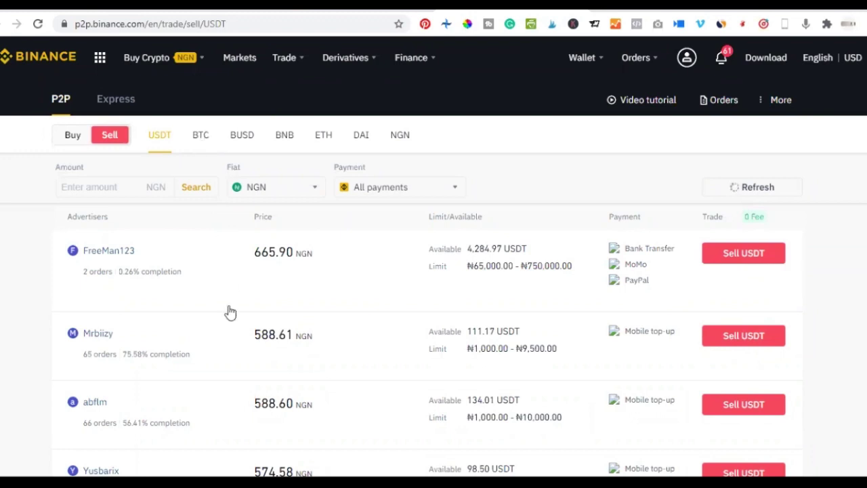
pyautogui.click(194, 136)
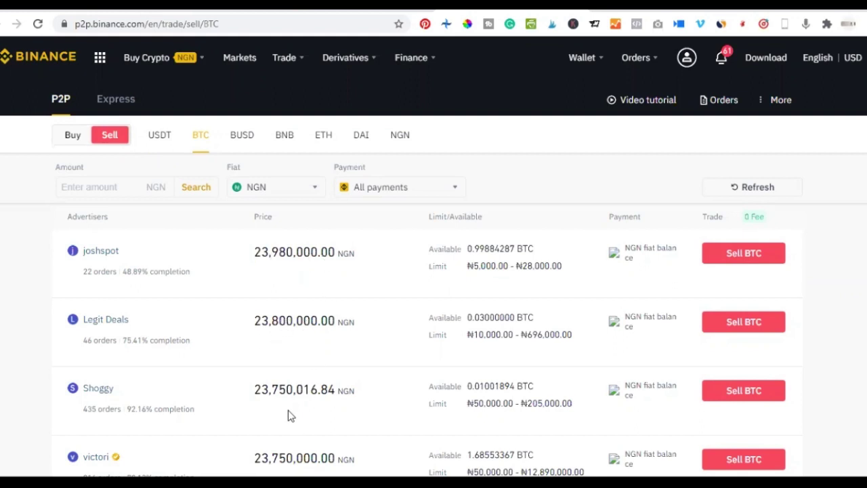
pyautogui.scroll(-2, 293, 398)
pyautogui.scroll(2, 310, 345)
pyautogui.scroll(-2, 499, 377)
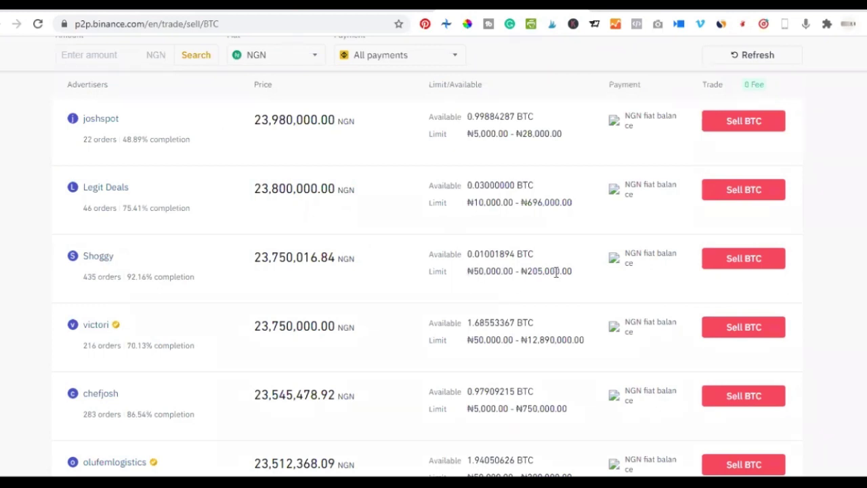
pyautogui.scroll(-2, 549, 335)
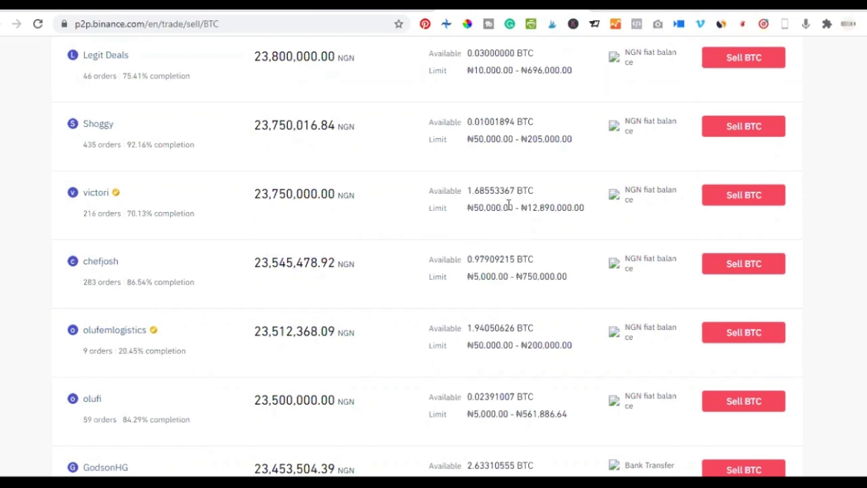
pyautogui.scroll(2, 468, 271)
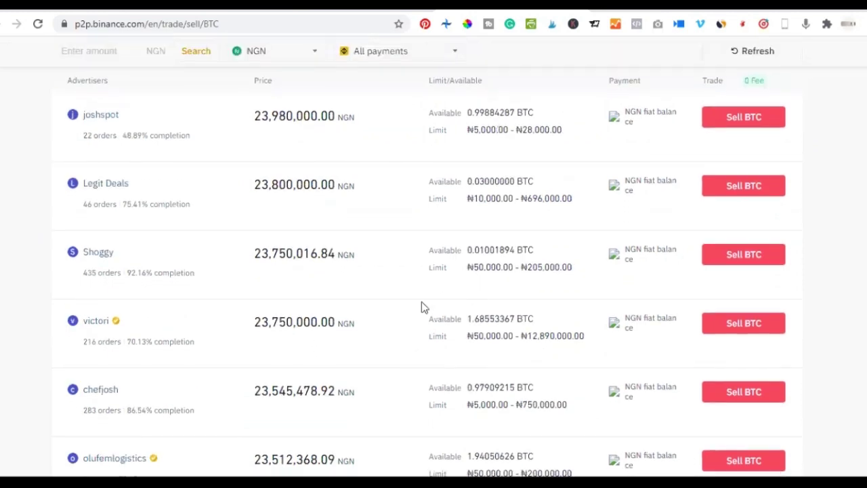
pyautogui.scroll(-4, 422, 306)
pyautogui.scroll(6, 449, 295)
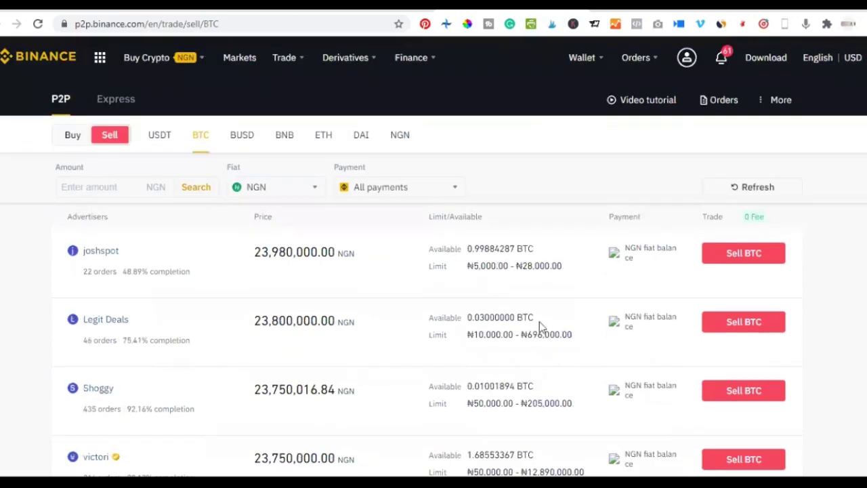
pyautogui.scroll(-5, 540, 329)
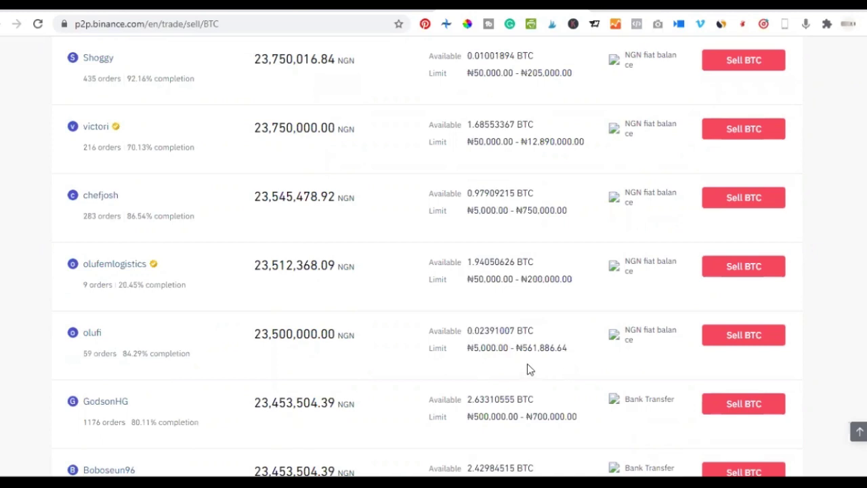
pyautogui.scroll(5, 526, 368)
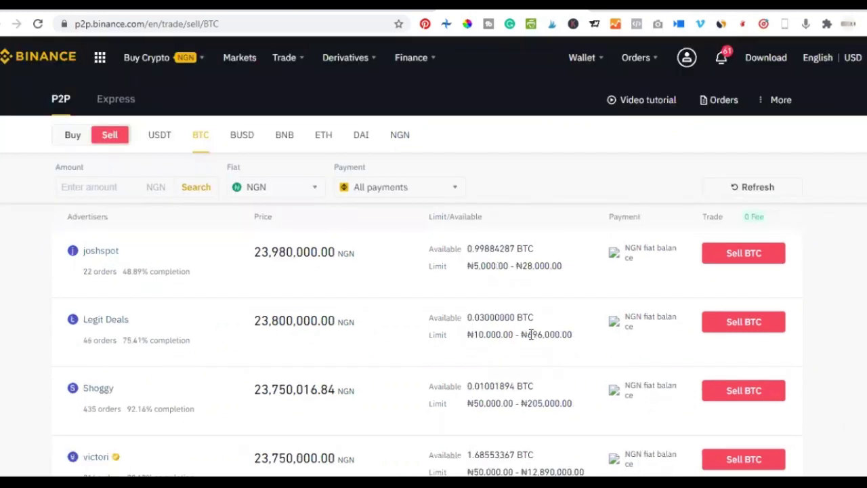
pyautogui.click(743, 255)
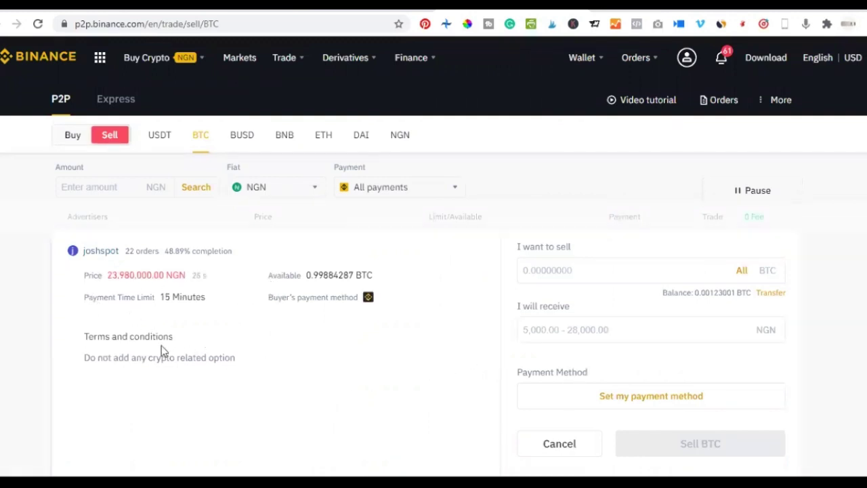
# Step: Sell all 0.00116763 BTC for 27999.76 NGN and go set a payment method
pyautogui.click(742, 273)
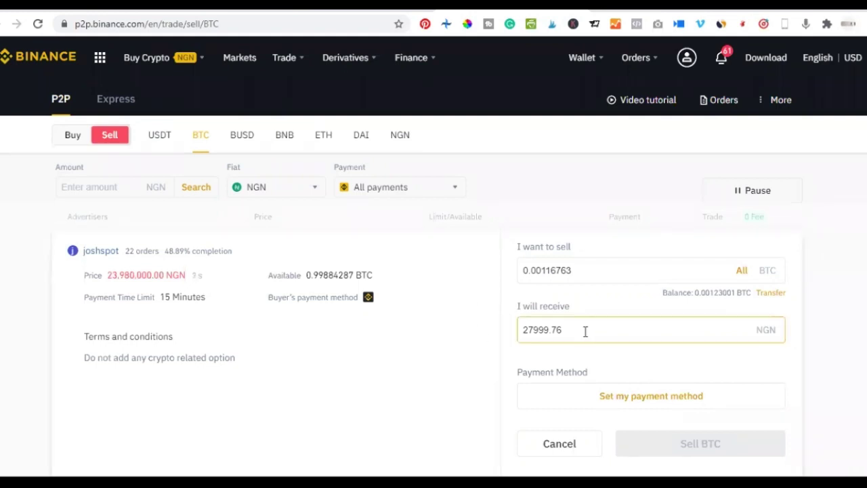
pyautogui.moveTo(584, 331); pyautogui.dragTo(483, 339)
pyautogui.click(483, 347)
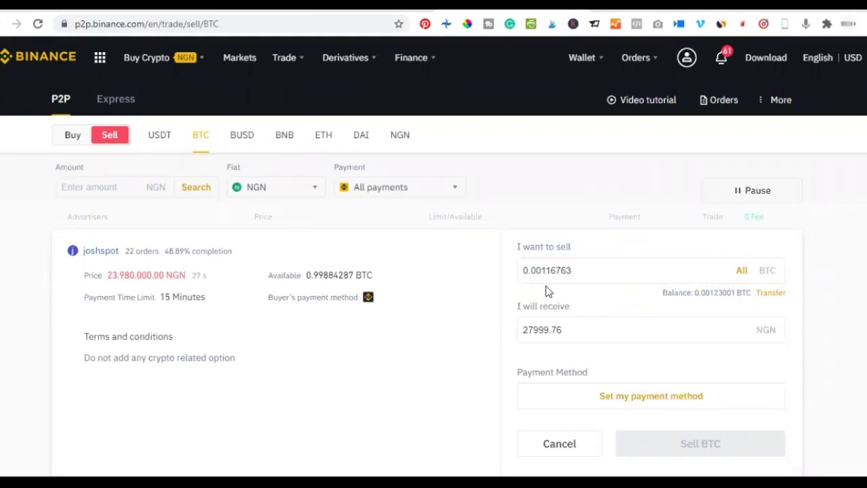
pyautogui.scroll(-1, 551, 343)
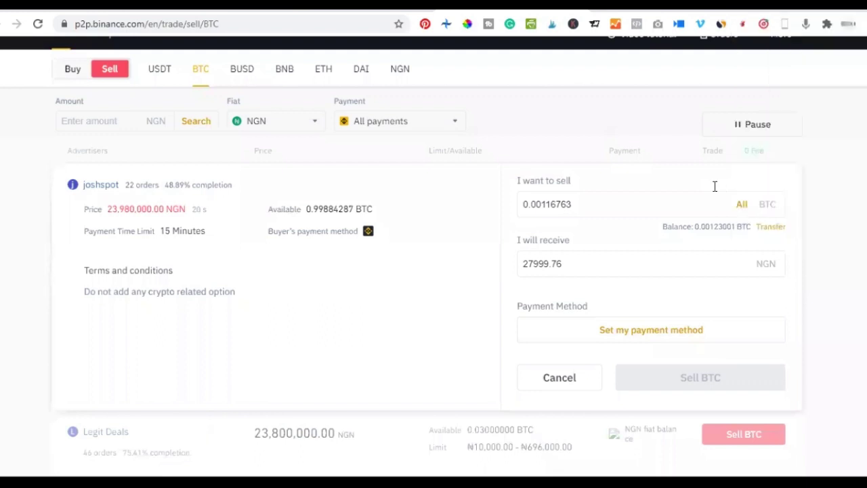
pyautogui.click(611, 332)
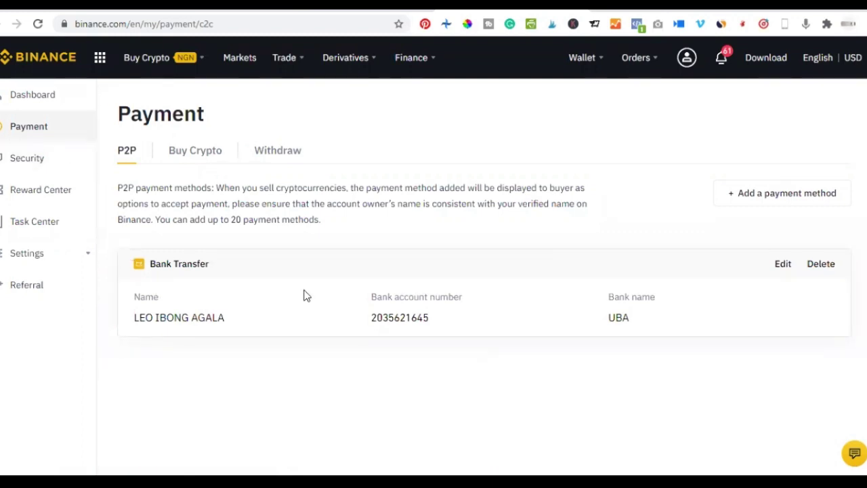
# Step: Check the saved UBA Bank Transfer name and account details, then return to the sell offers
pyautogui.moveTo(135, 317); pyautogui.dragTo(625, 373)
pyautogui.click(606, 398)
pyautogui.moveTo(123, 325); pyautogui.dragTo(317, 323)
pyautogui.click(302, 363)
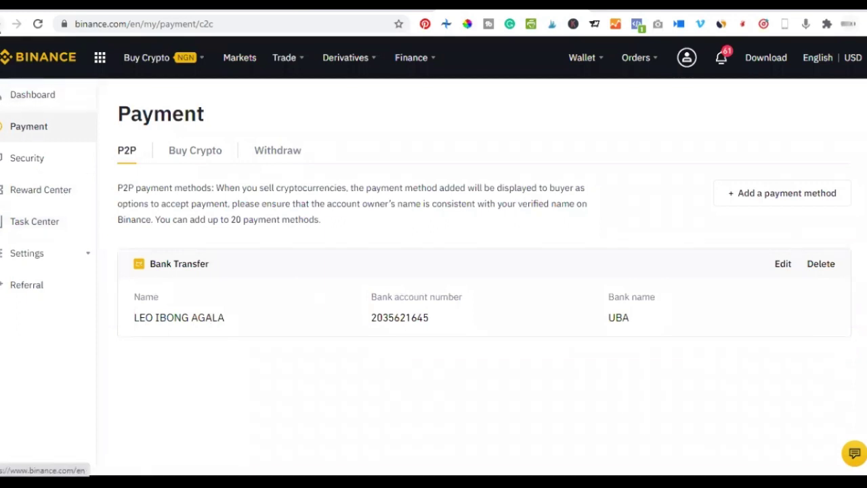
pyautogui.hotkey('alt', 'Left')
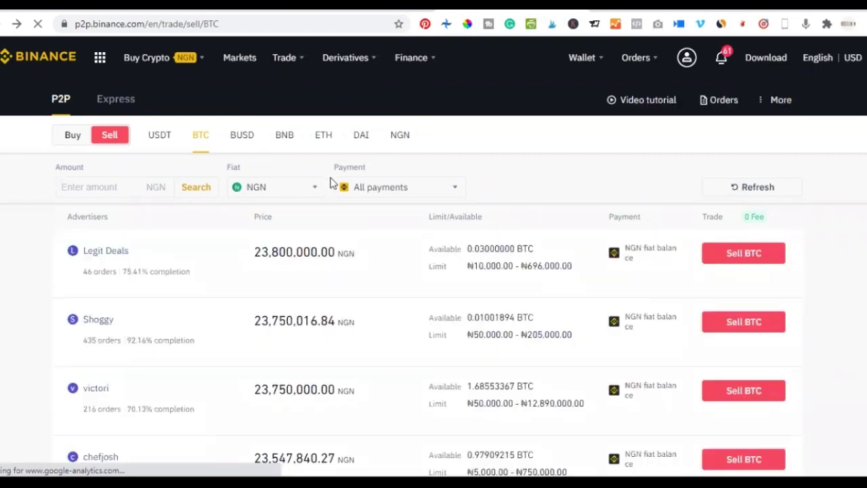
# Step: Note the Legit Deals offer's available BTC amount, then move to the Remitano tab
pyautogui.moveTo(468, 249); pyautogui.dragTo(512, 249)
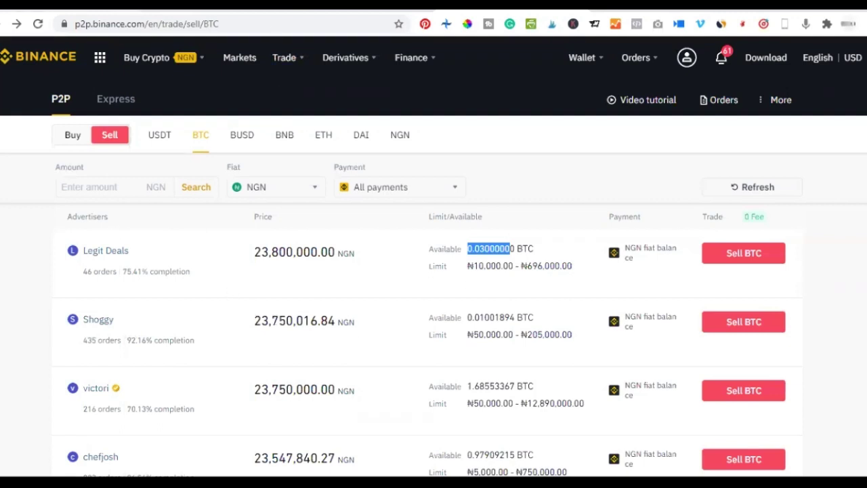
pyautogui.click(304, 7)
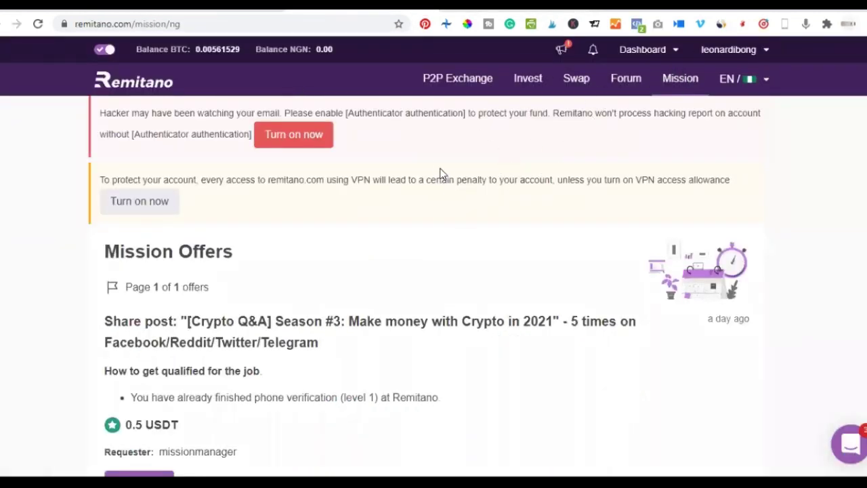
# Step: Go to Remitano Wallets from the Dashboard menu and start a Bitcoin deposit
pyautogui.click(674, 53)
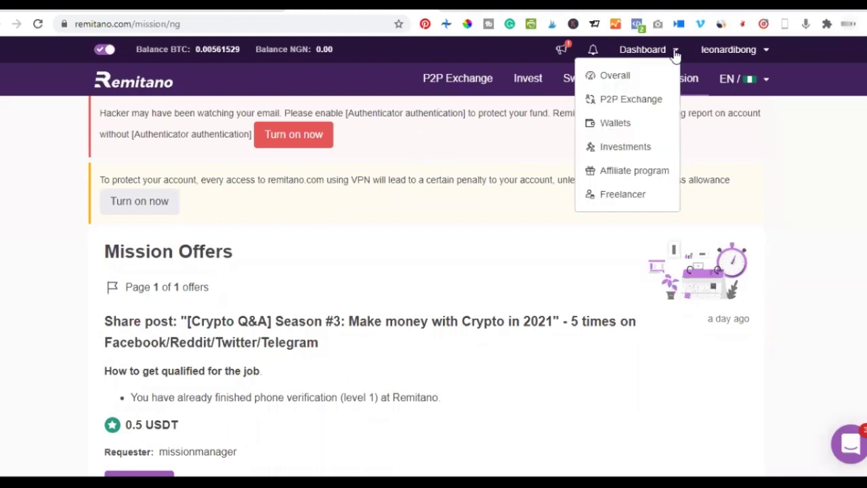
pyautogui.click(619, 126)
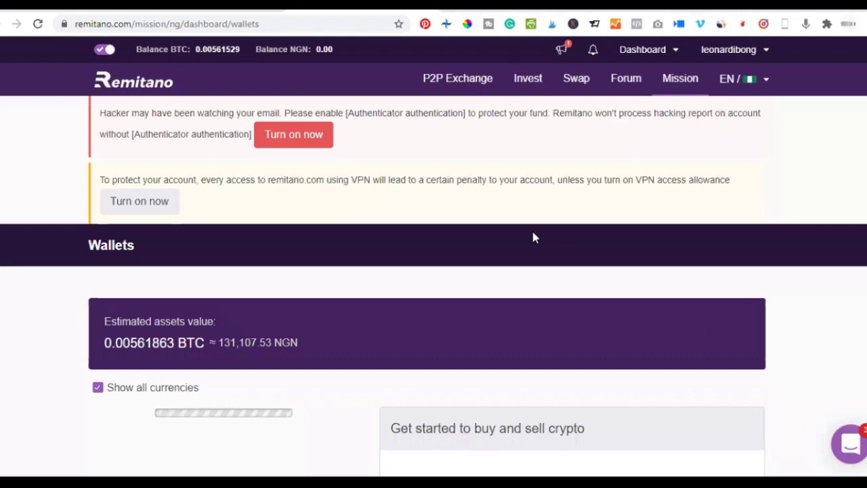
pyautogui.scroll(-1, 532, 237)
pyautogui.scroll(-2, 532, 237)
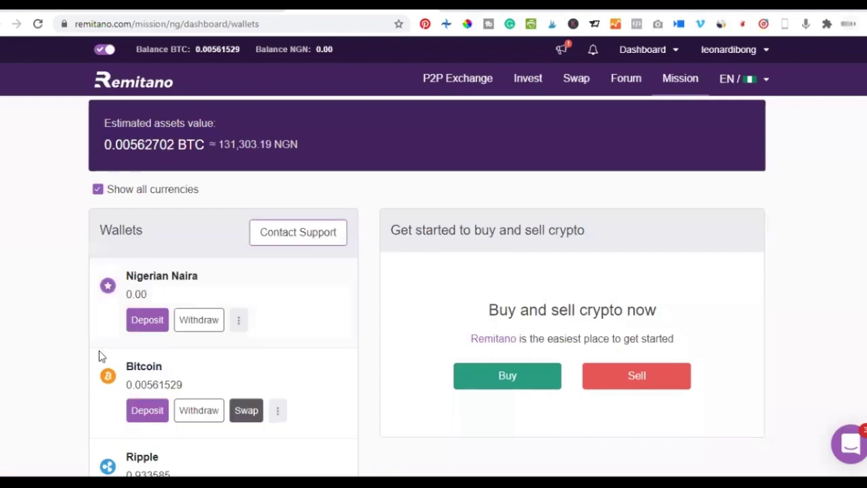
pyautogui.scroll(-3, 141, 305)
pyautogui.scroll(3, 146, 316)
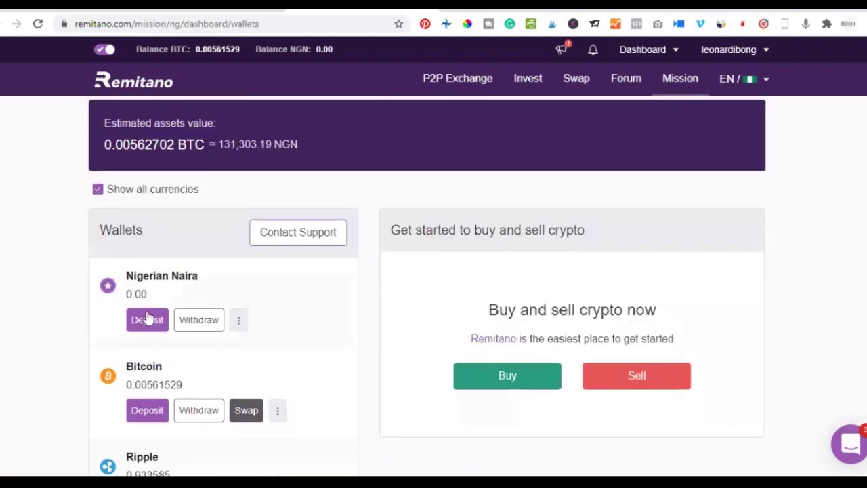
pyautogui.click(146, 410)
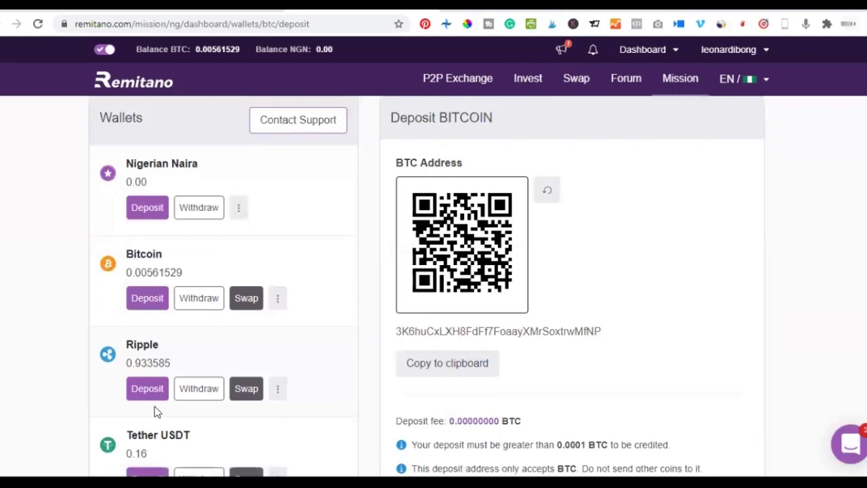
# Step: Select the BTC deposit address shown beside its QR code on the Deposit BITCOIN page
pyautogui.doubleClick(482, 331)
pyautogui.click(661, 342)
pyautogui.scroll(2, 451, 362)
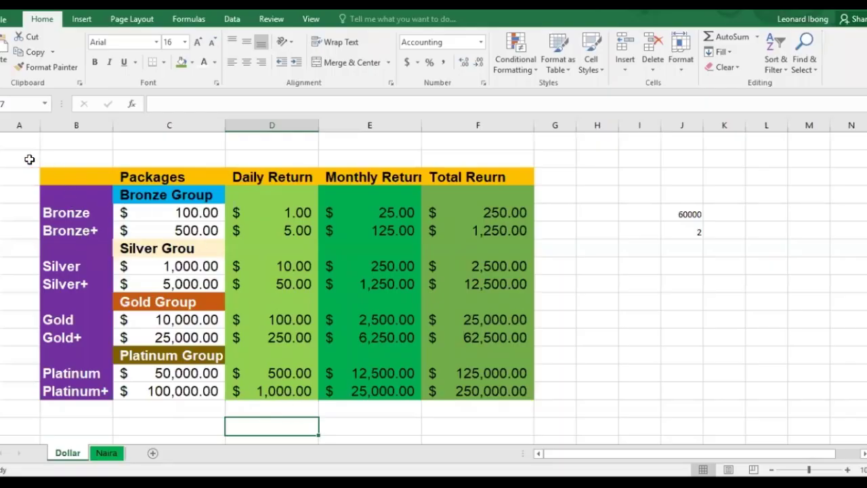
pyautogui.moveTo(29, 159); pyautogui.dragTo(173, 257)
pyautogui.moveTo(616, 349); pyautogui.dragTo(522, 405)
pyautogui.click(638, 354)
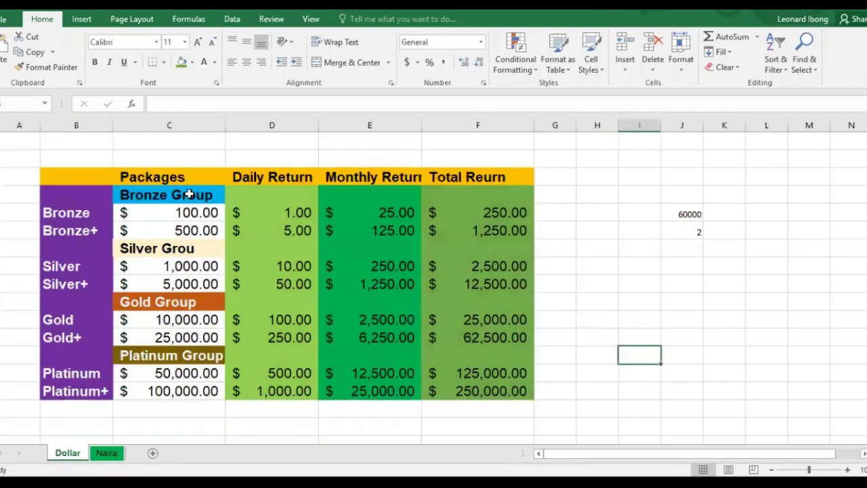
pyautogui.click(175, 158)
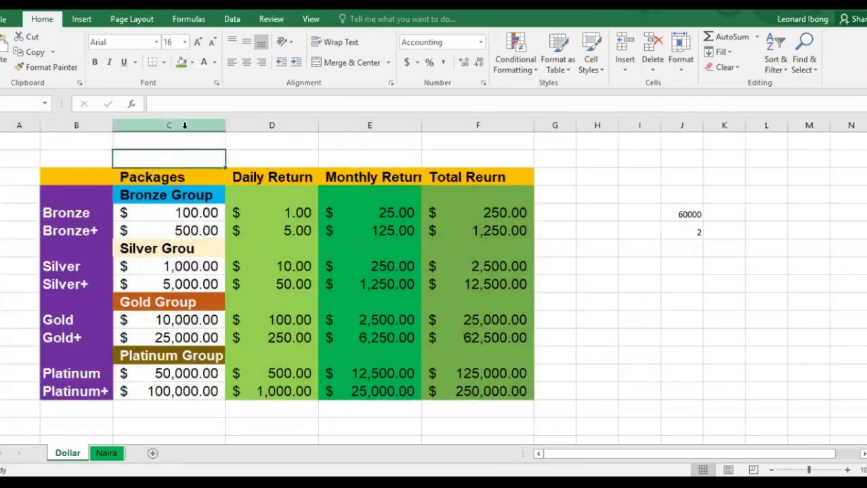
pyautogui.click(184, 125)
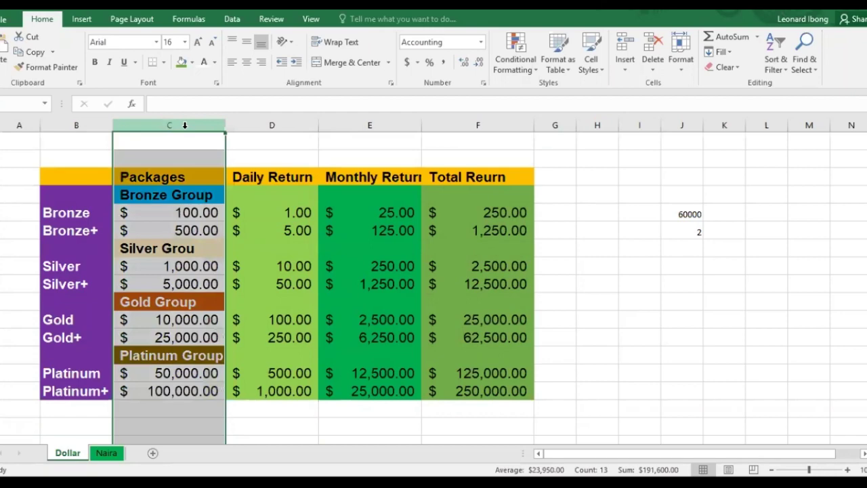
pyautogui.click(277, 124)
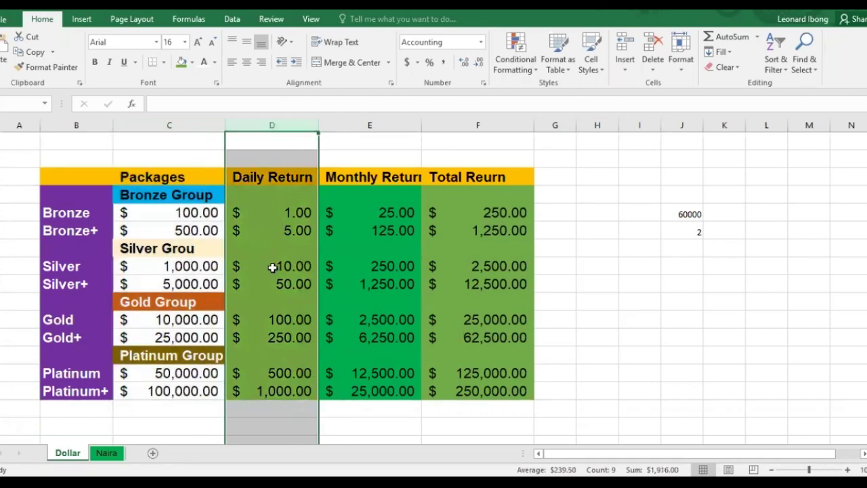
pyautogui.click(285, 231)
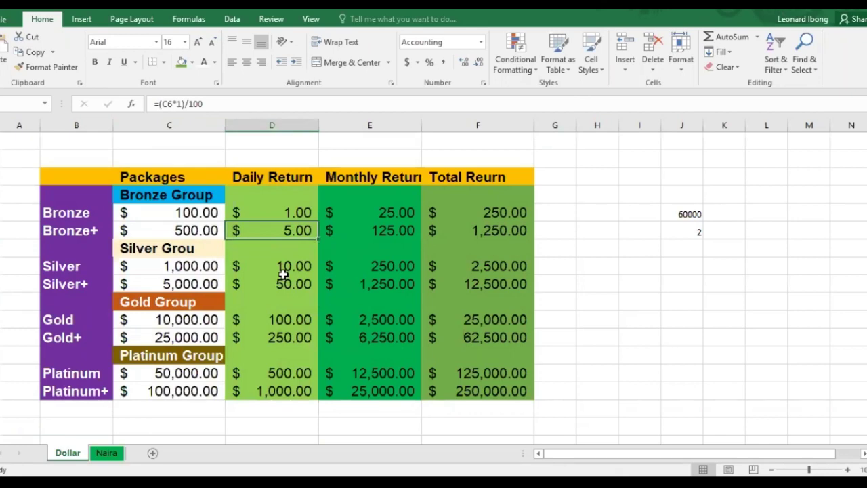
pyautogui.click(261, 207)
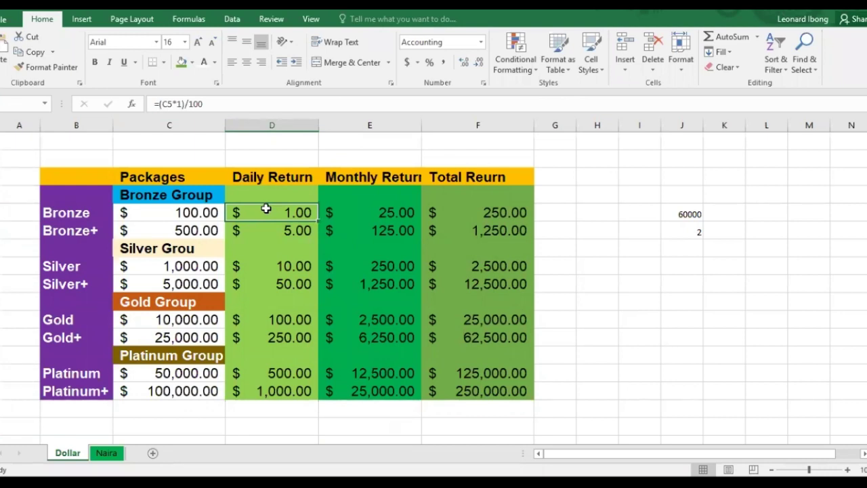
pyautogui.click(293, 267)
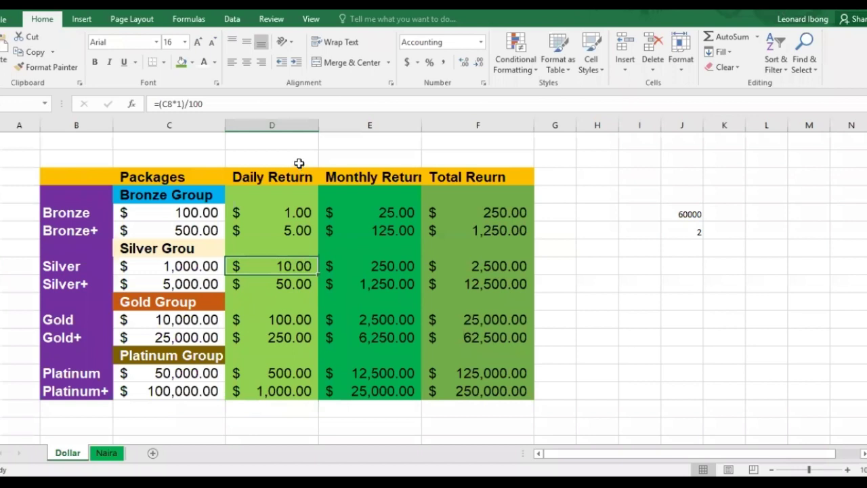
pyautogui.click(280, 124)
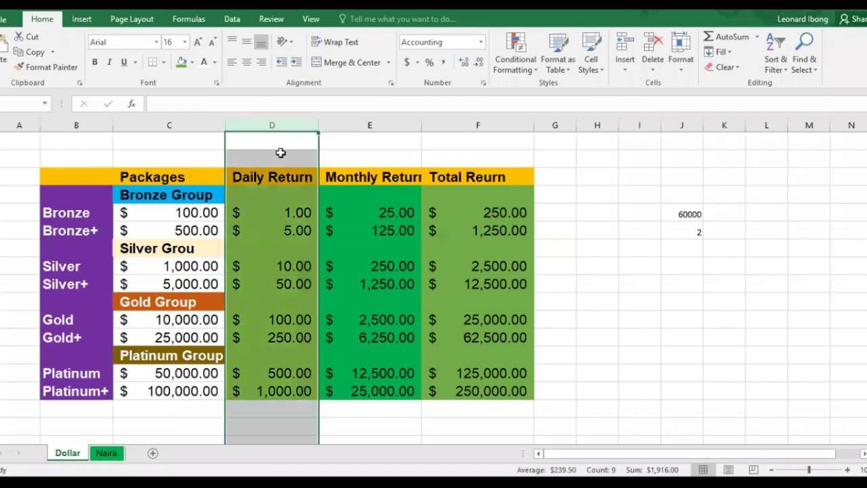
pyautogui.click(270, 231)
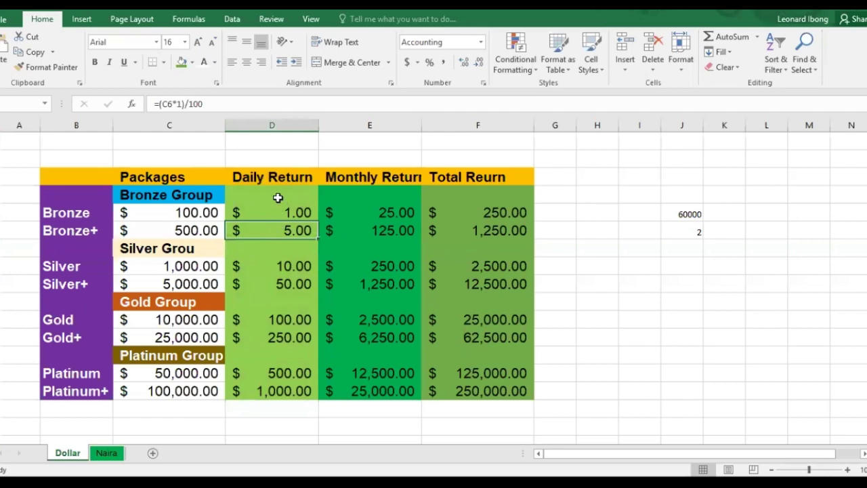
pyautogui.click(282, 126)
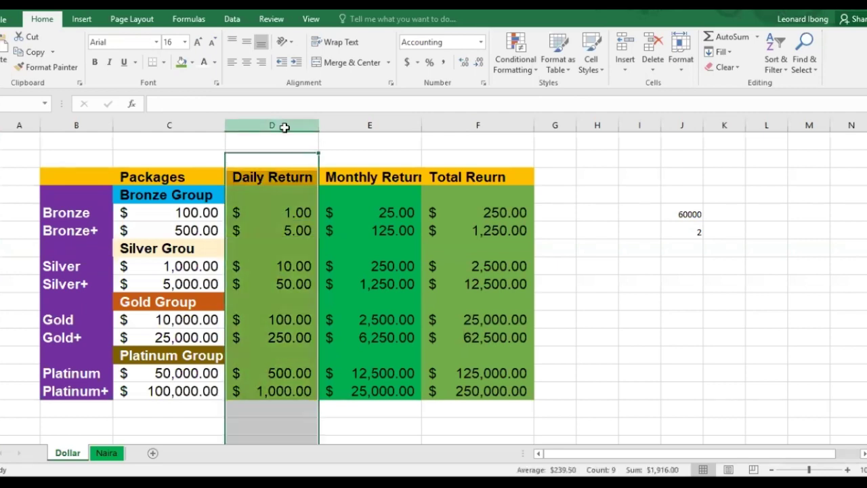
pyautogui.click(278, 210)
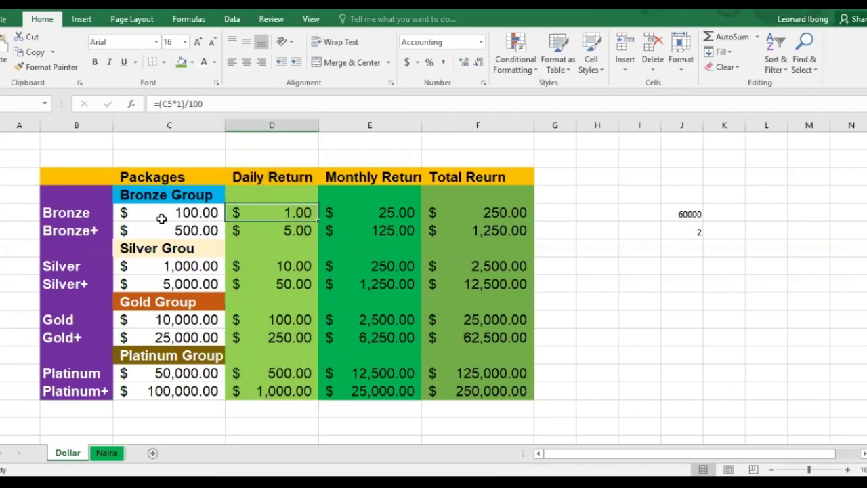
pyautogui.click(153, 215)
pyautogui.click(286, 212)
pyautogui.click(184, 232)
pyautogui.click(293, 230)
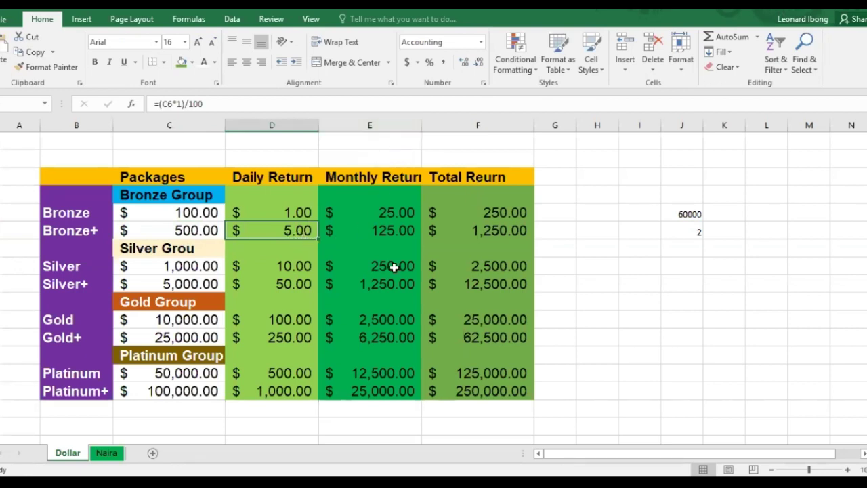
pyautogui.click(393, 122)
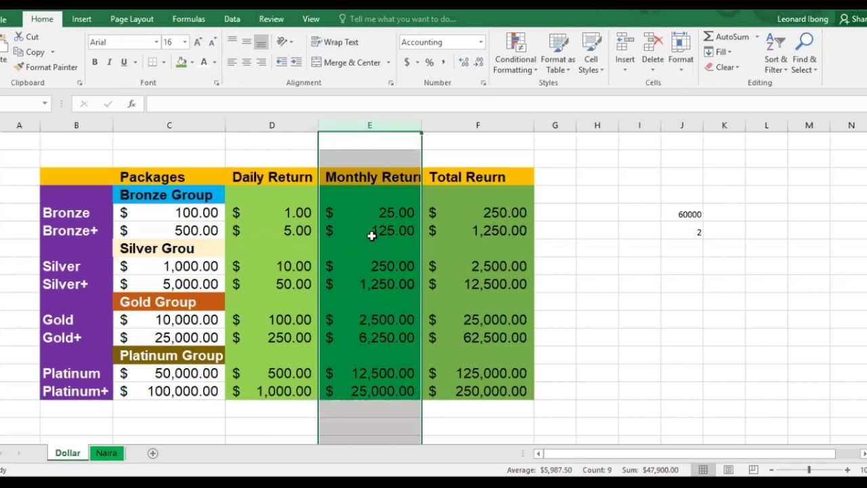
pyautogui.click(196, 228)
pyautogui.click(287, 228)
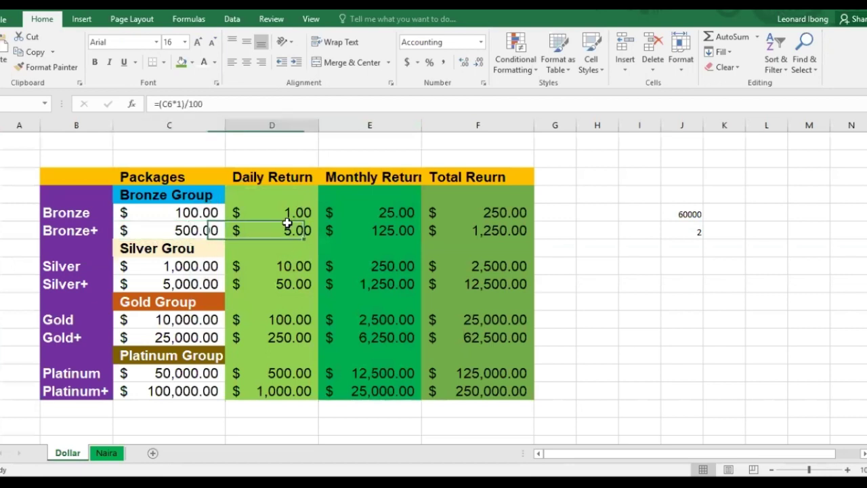
pyautogui.click(294, 214)
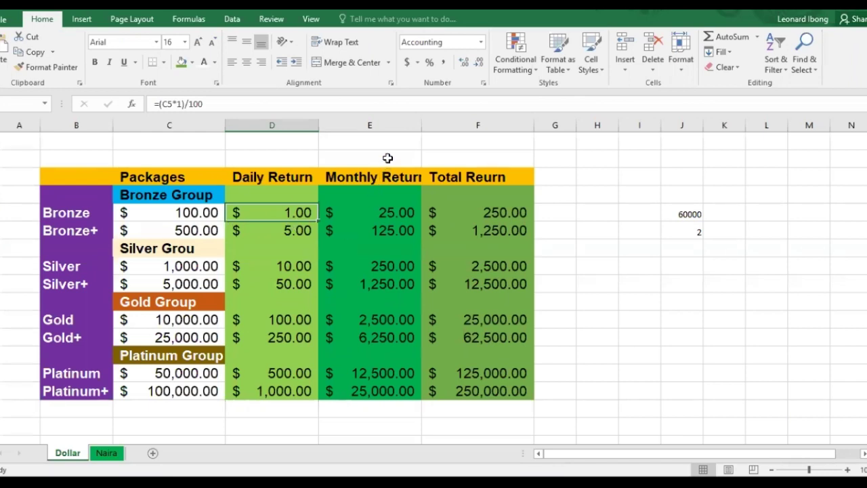
pyautogui.moveTo(369, 193); pyautogui.dragTo(367, 213)
pyautogui.click(371, 207)
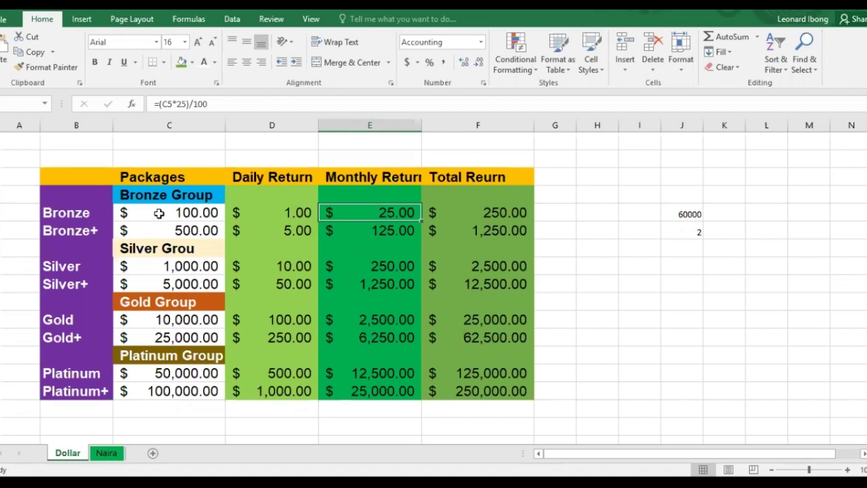
pyautogui.click(180, 213)
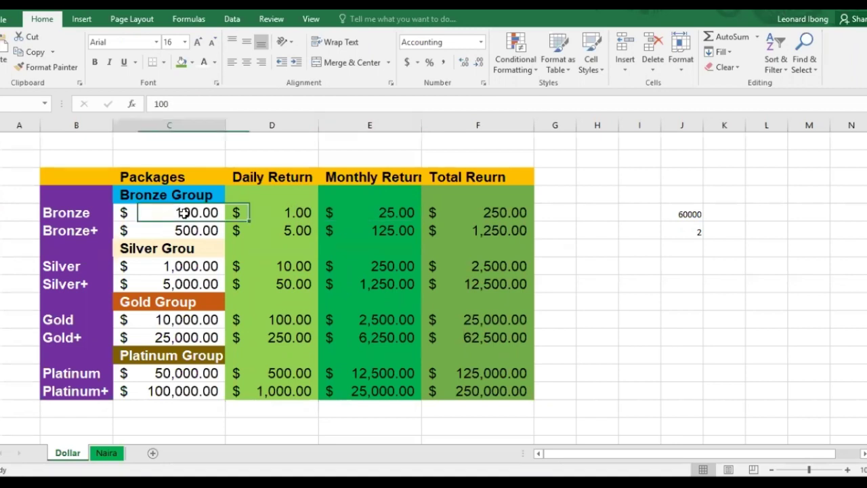
pyautogui.click(389, 215)
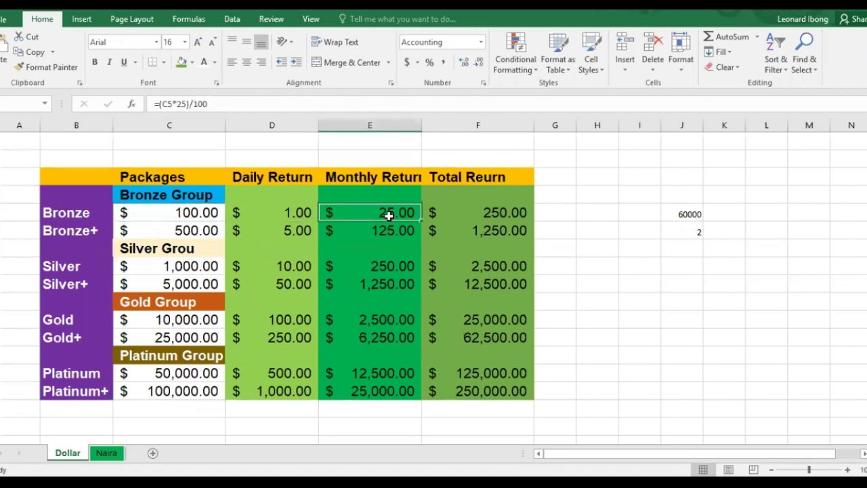
pyautogui.click(174, 231)
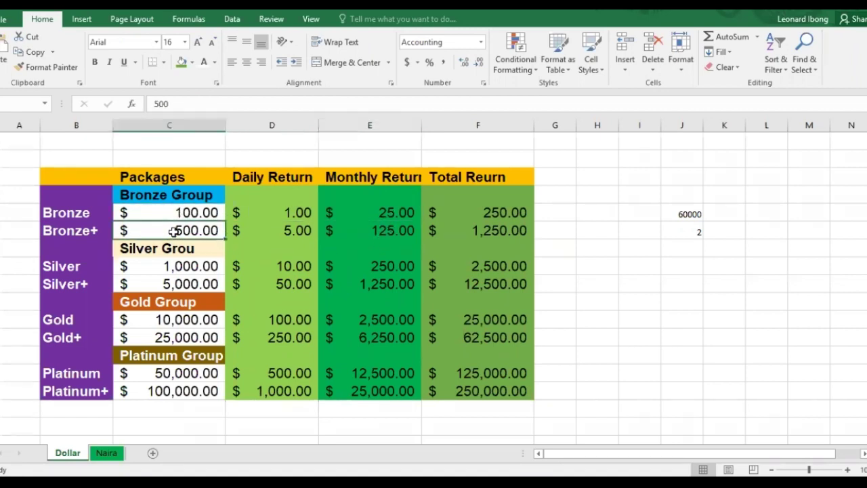
pyautogui.click(383, 236)
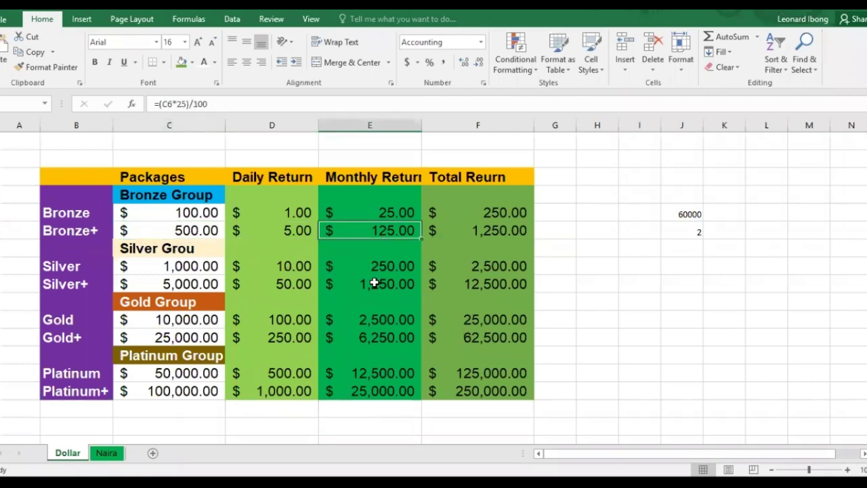
pyautogui.click(158, 272)
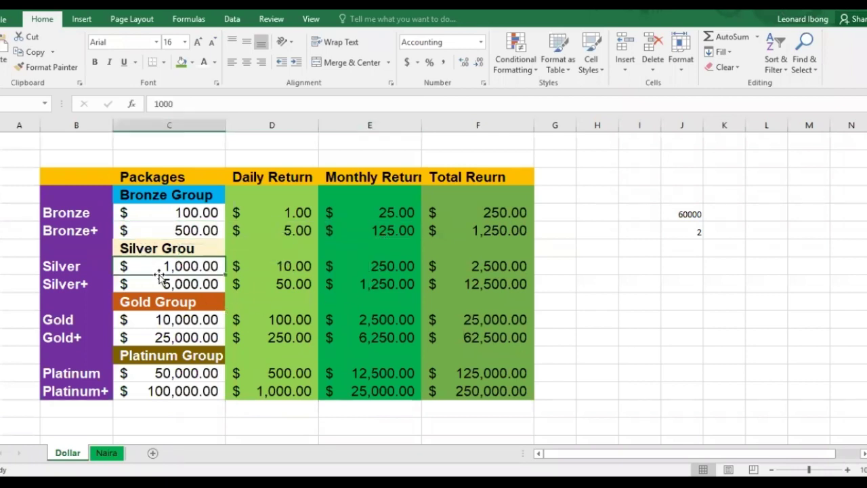
pyautogui.click(383, 266)
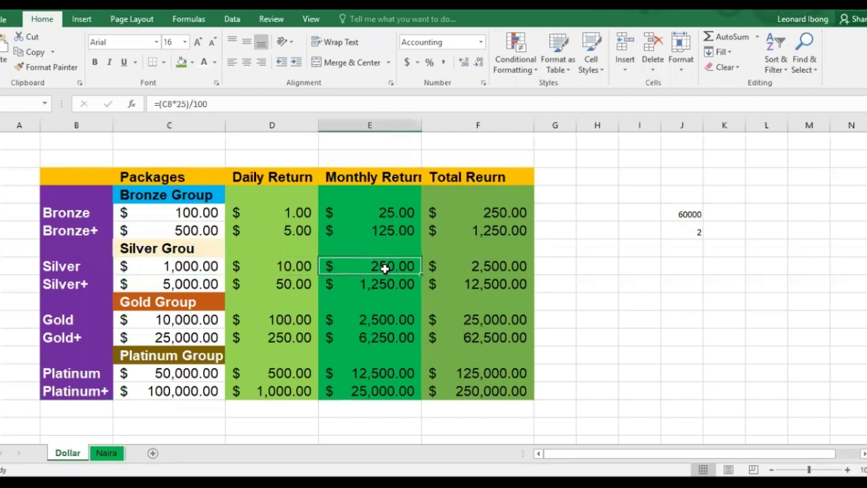
pyautogui.click(184, 284)
pyautogui.click(376, 285)
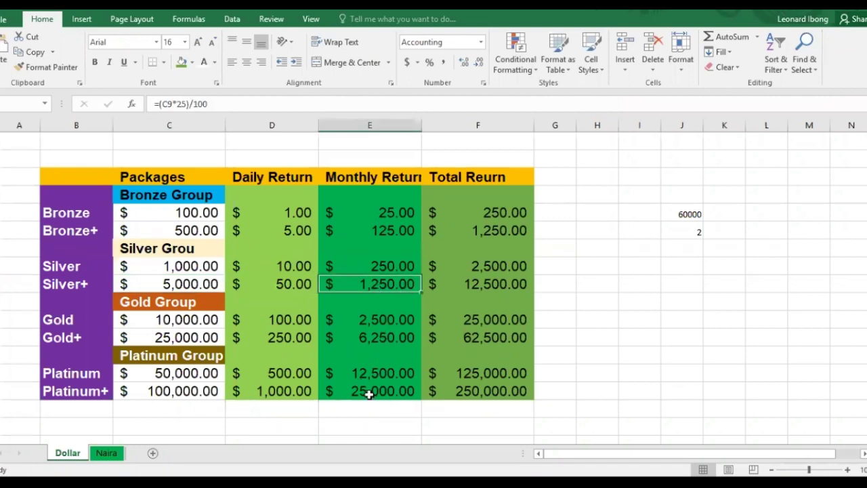
pyautogui.click(174, 388)
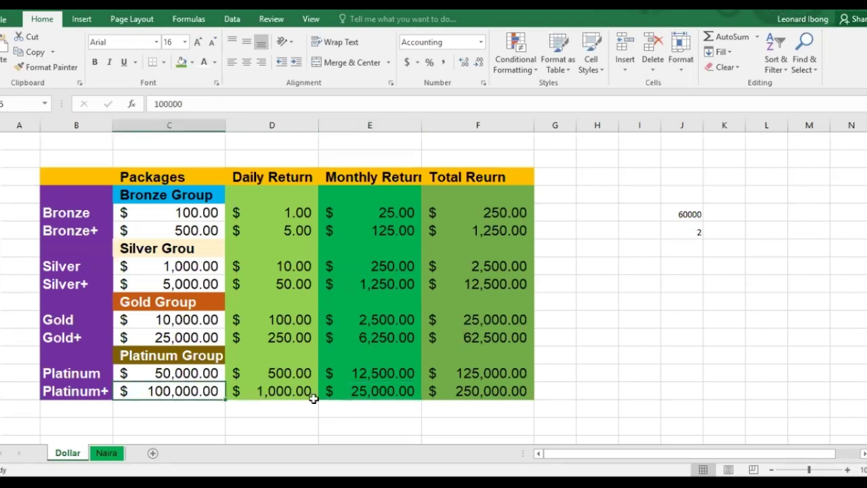
pyautogui.click(368, 390)
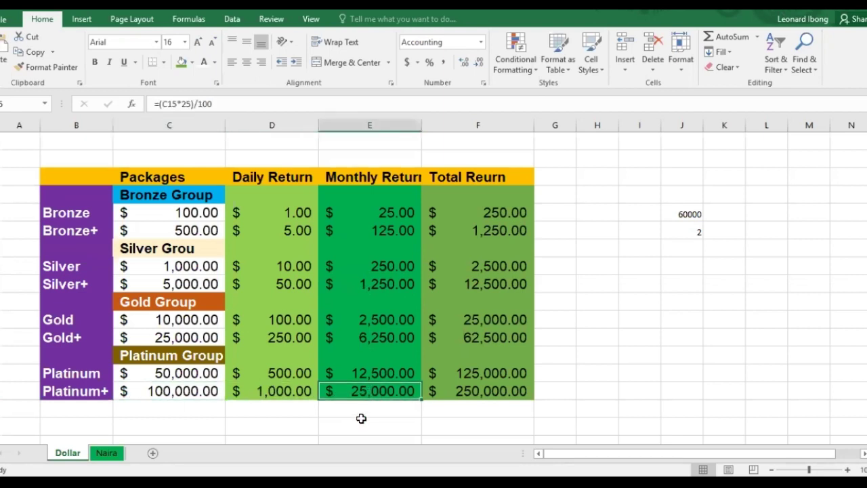
pyautogui.click(476, 196)
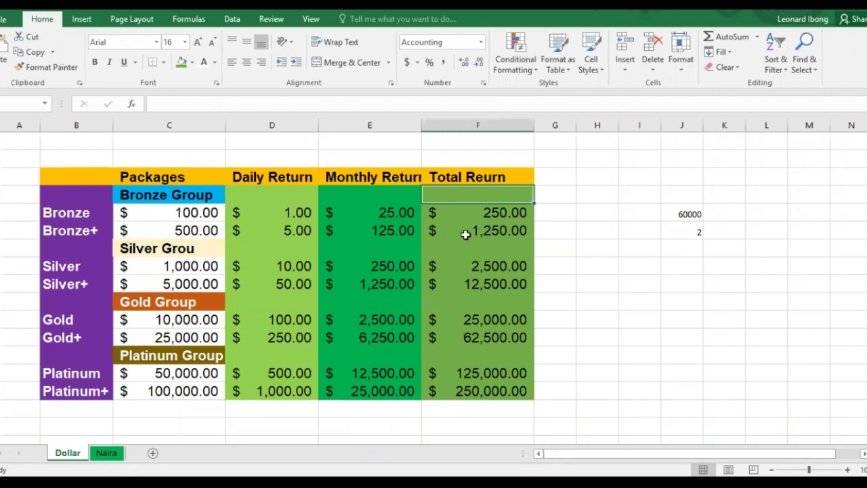
pyautogui.click(497, 216)
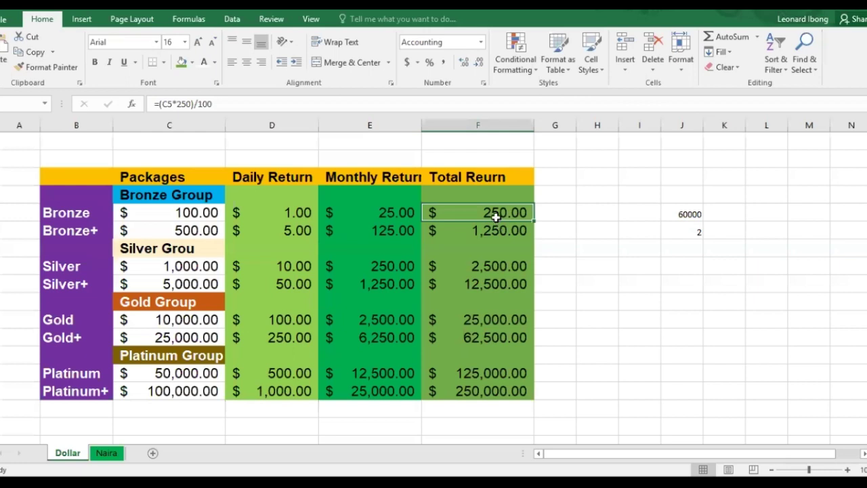
pyautogui.click(190, 214)
pyautogui.click(500, 218)
pyautogui.click(179, 232)
pyautogui.click(485, 232)
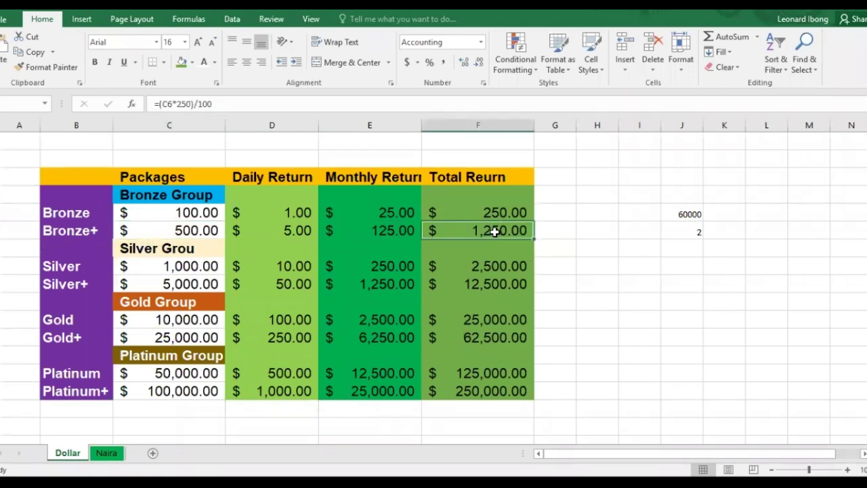
pyautogui.click(206, 271)
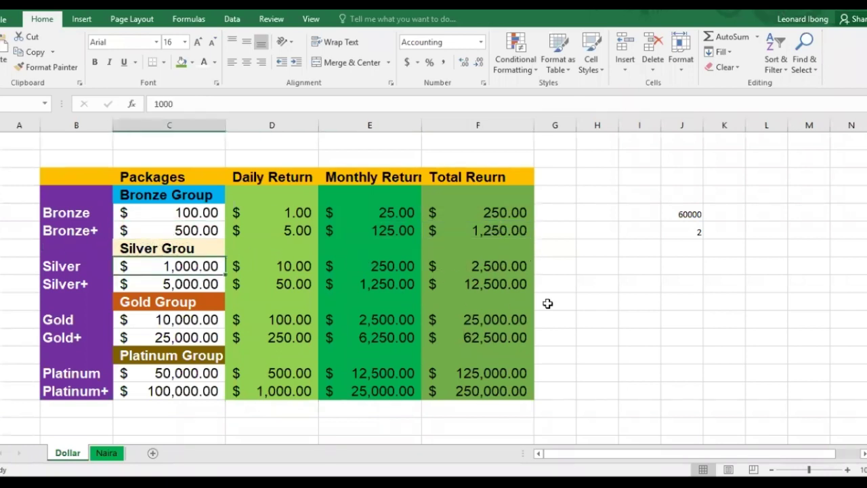
pyautogui.click(492, 271)
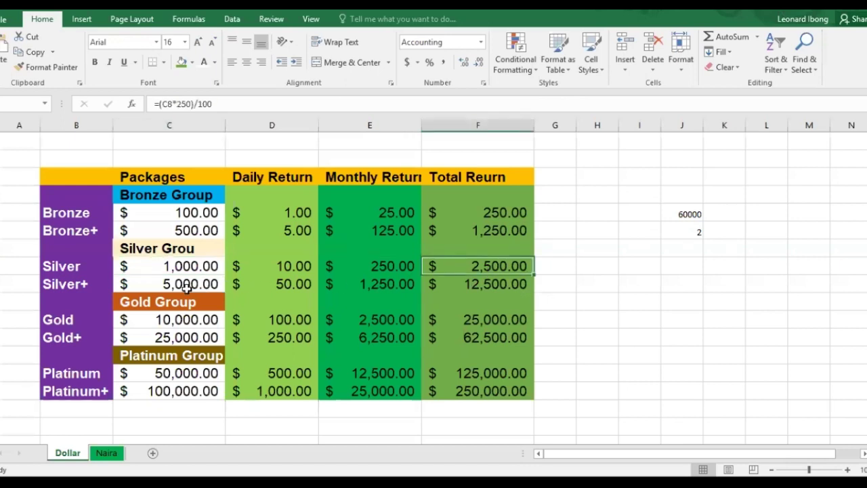
pyautogui.click(187, 288)
pyautogui.click(501, 285)
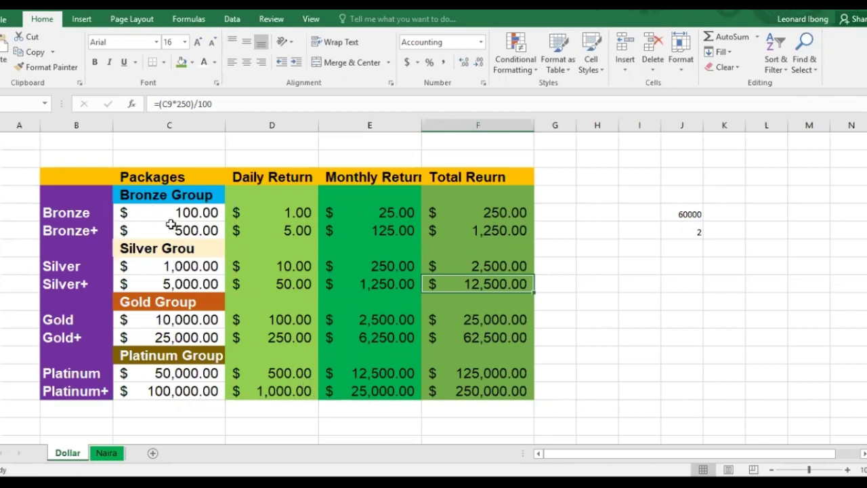
# Step: Point out the Bronze+ and Bronze (100) package amounts, then view the QubitTech PDF at page 1
pyautogui.moveTo(67, 228); pyautogui.dragTo(139, 225)
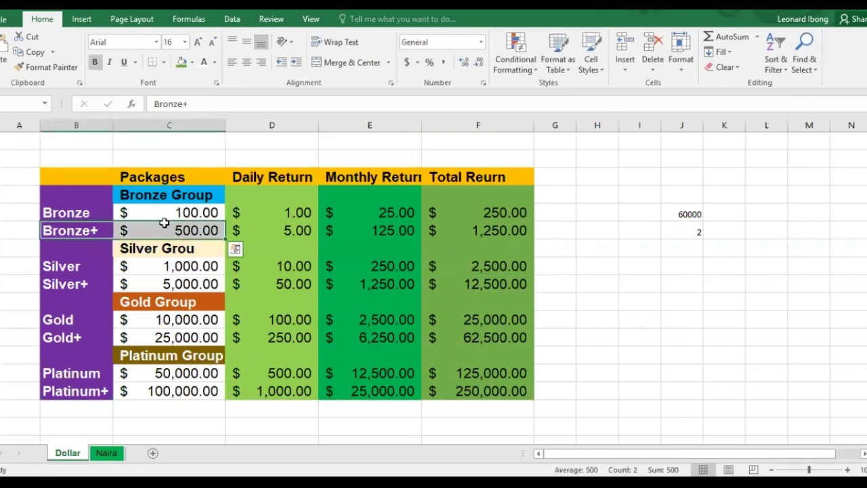
pyautogui.click(146, 207)
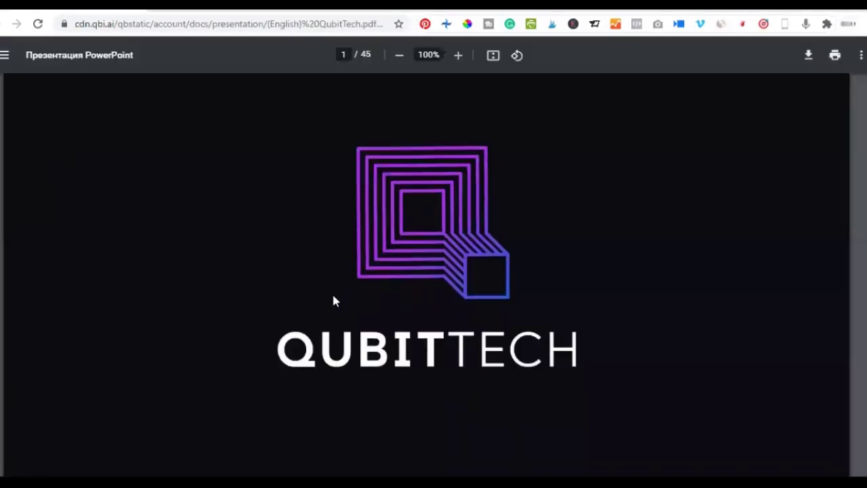
pyautogui.scroll(-2, 333, 300)
pyautogui.scroll(3, 334, 302)
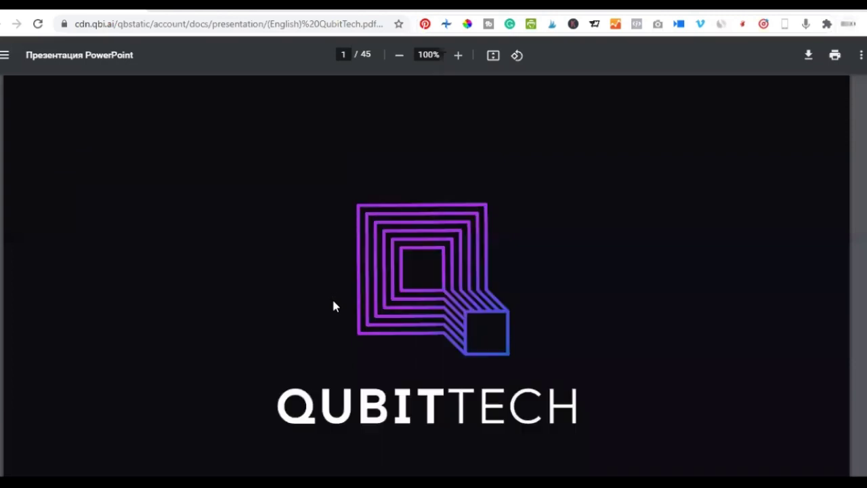